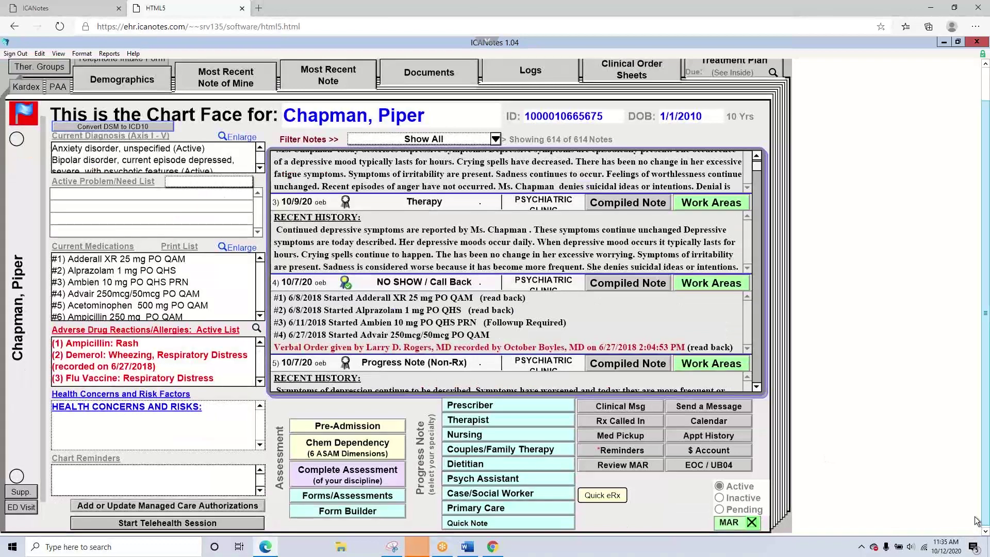
- Start a therapist progress note and record depression as present and episodic, occurring daily with moods lasting hours
click(481, 422)
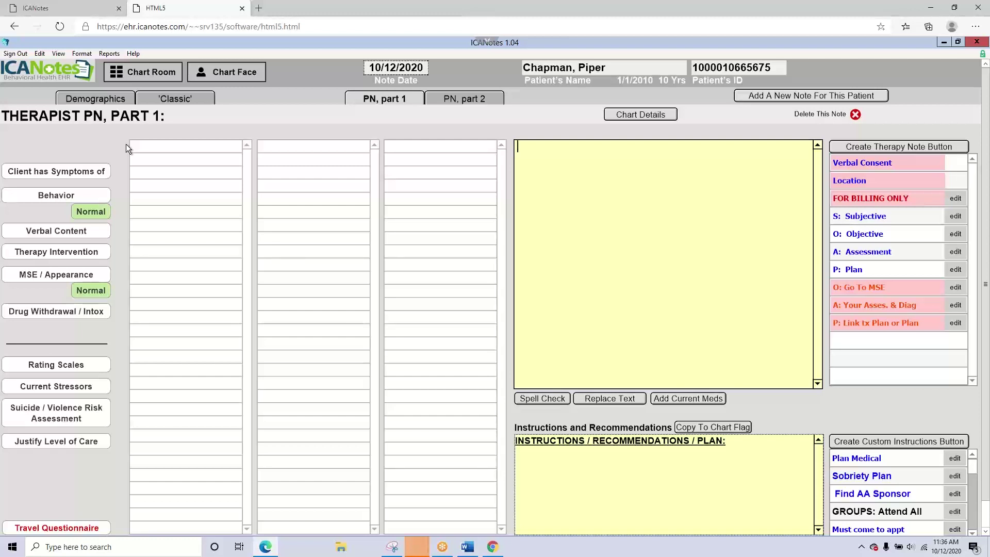
click(95, 173)
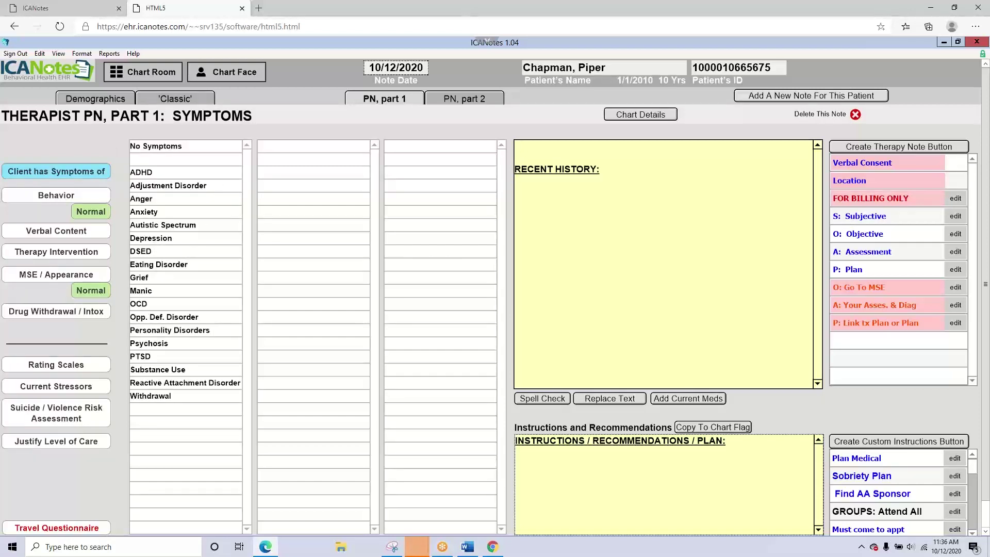
click(153, 240)
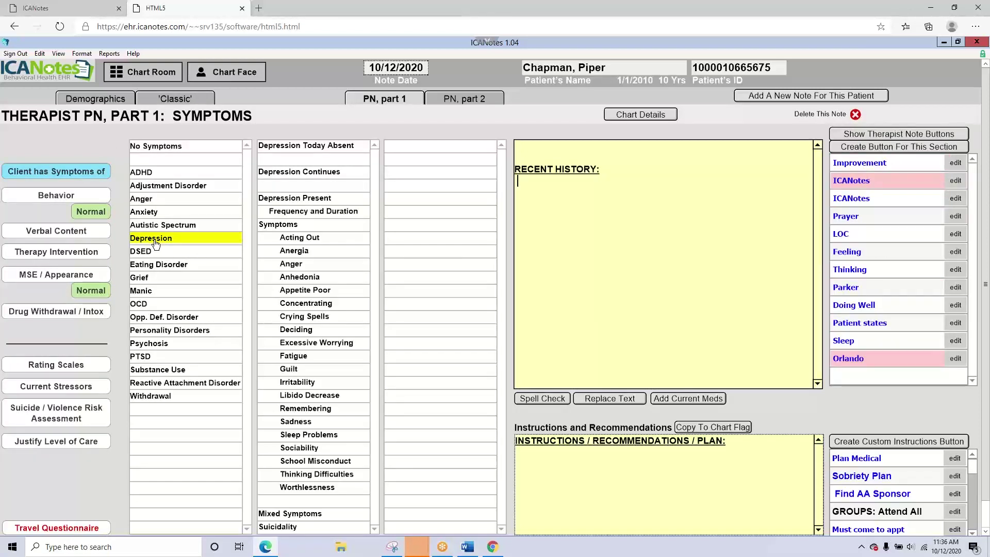
click(311, 200)
click(311, 210)
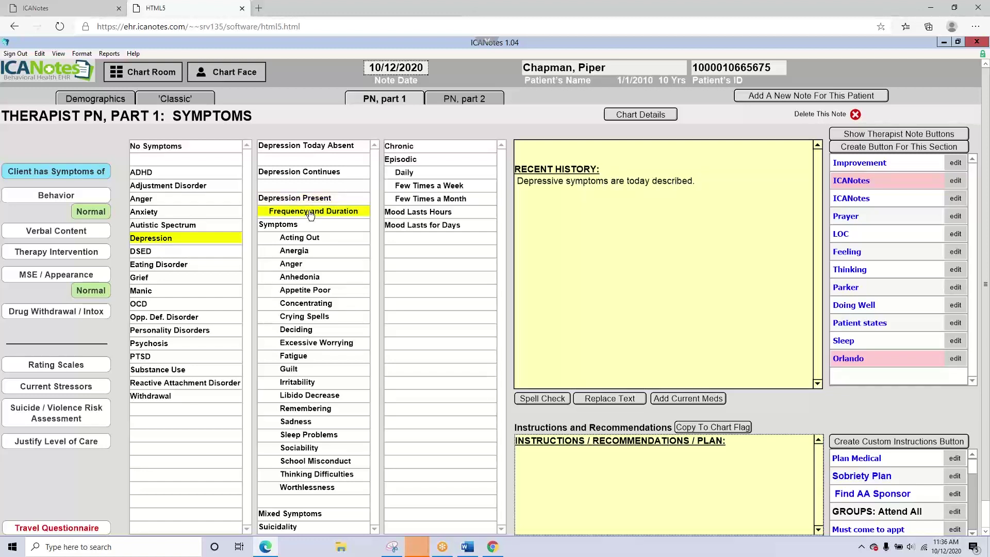
click(400, 161)
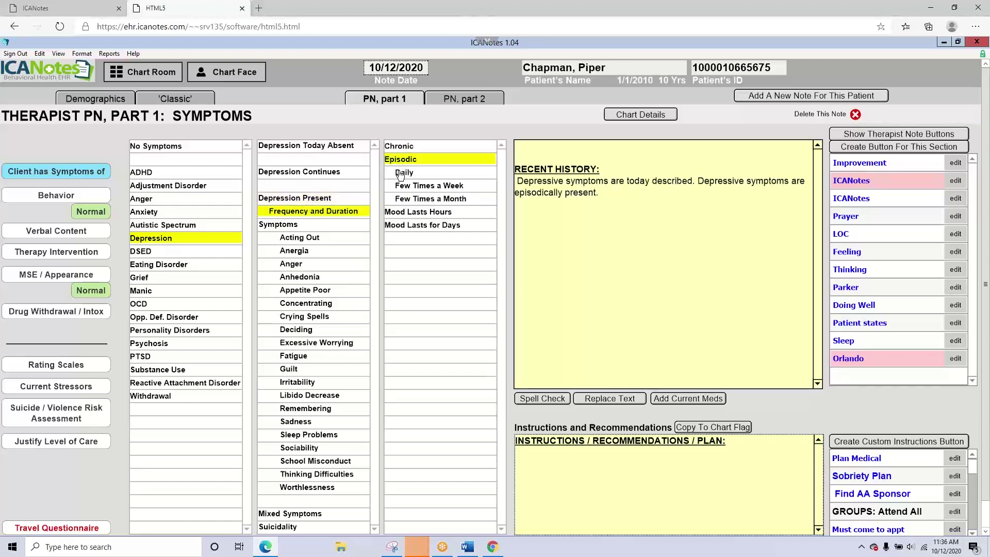
click(404, 172)
click(419, 213)
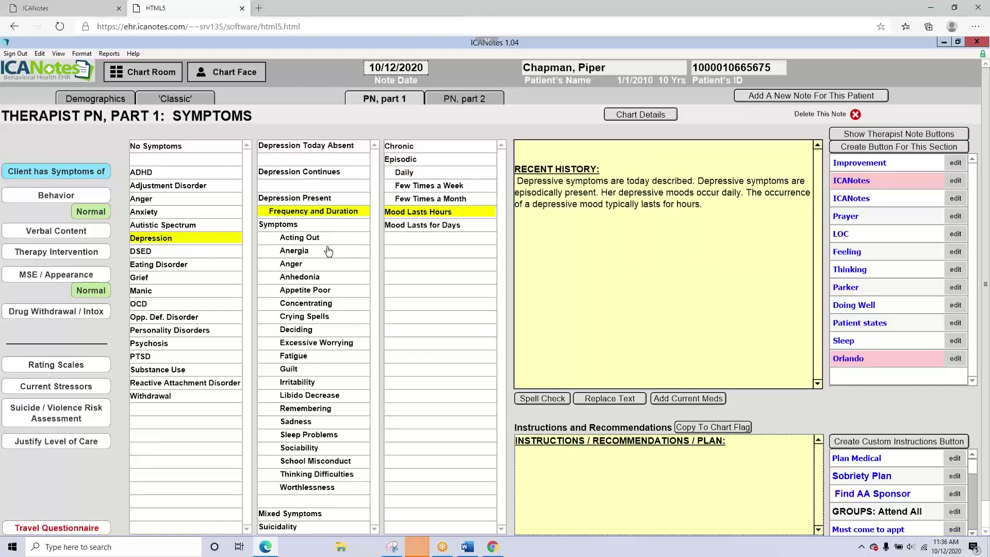
- Record the continuing depression symptoms: crying spells better, concentrating the same and fatigue worse
click(326, 323)
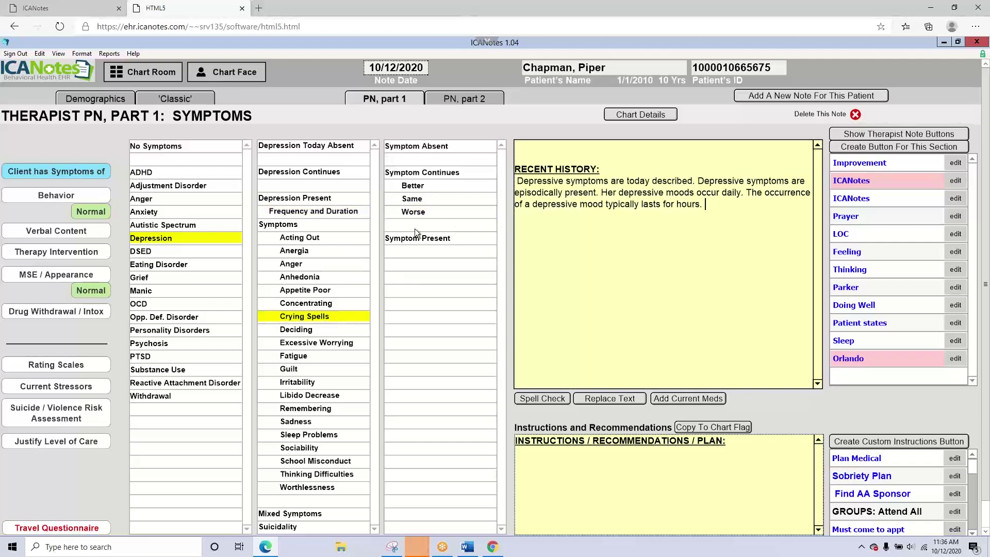
click(416, 185)
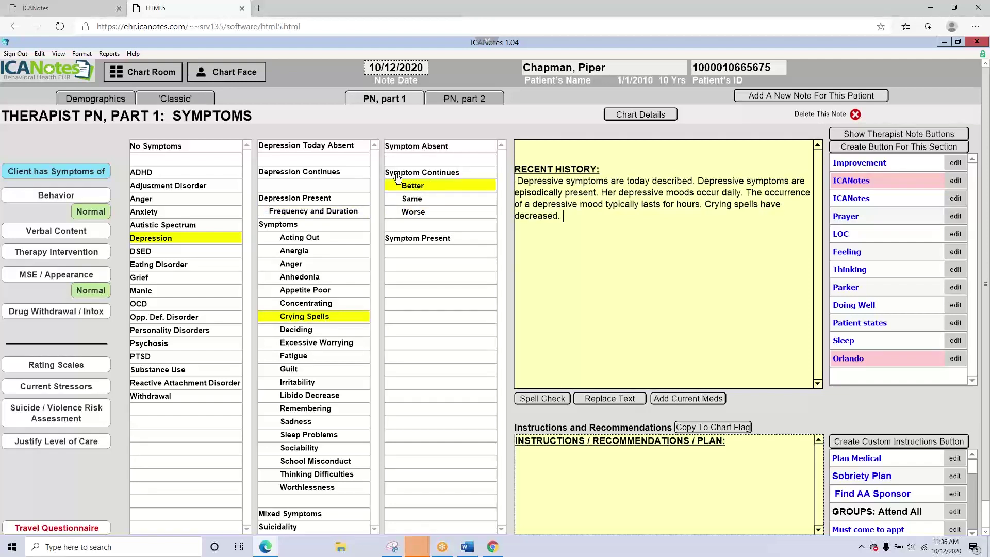
click(305, 304)
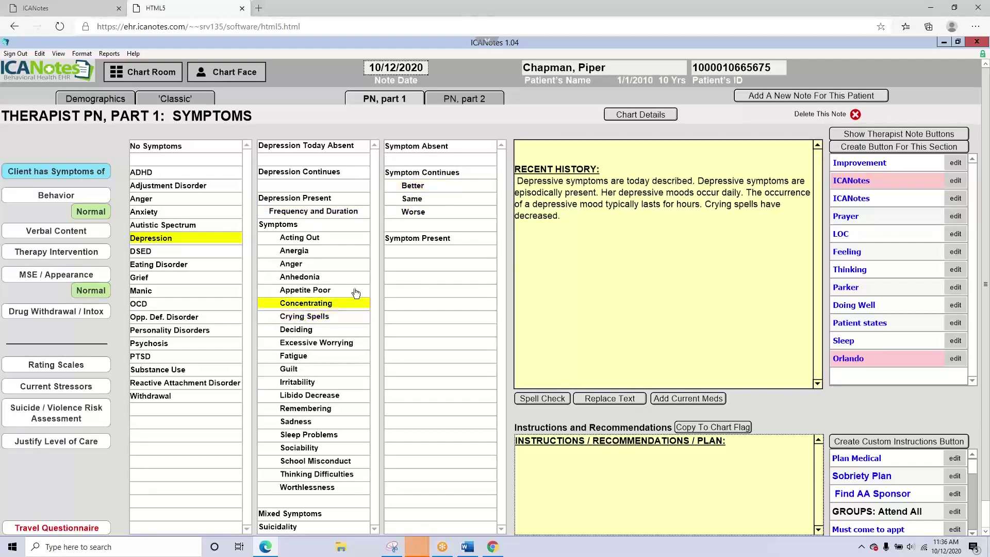
click(413, 202)
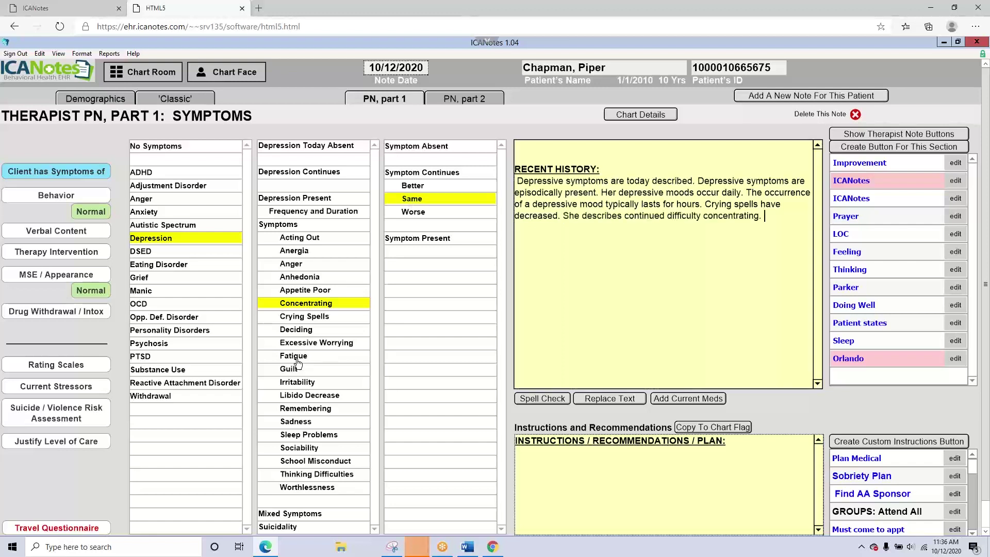
click(314, 358)
click(420, 215)
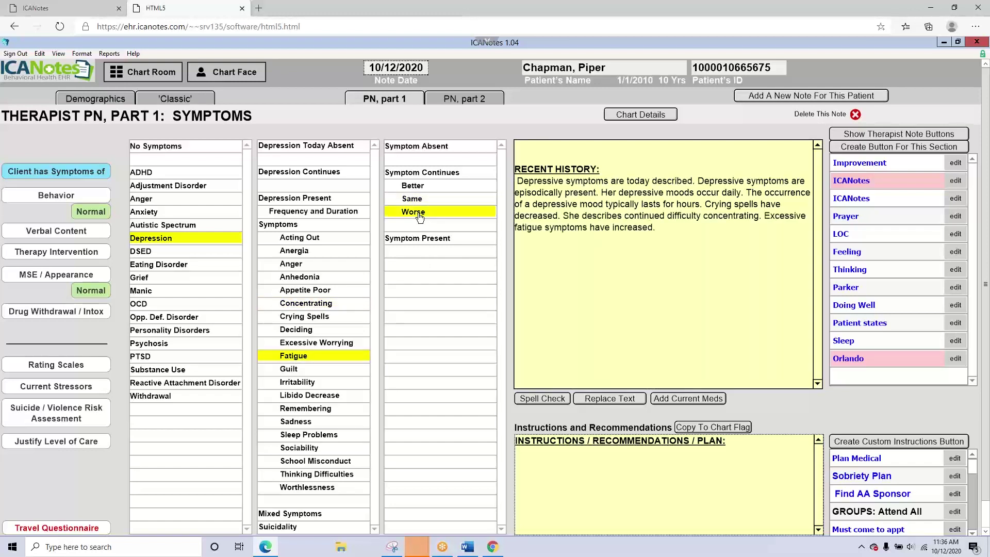
- Record irritability as absent, sadness as present and worthlessness as continuing but better among the depression symptoms
click(306, 385)
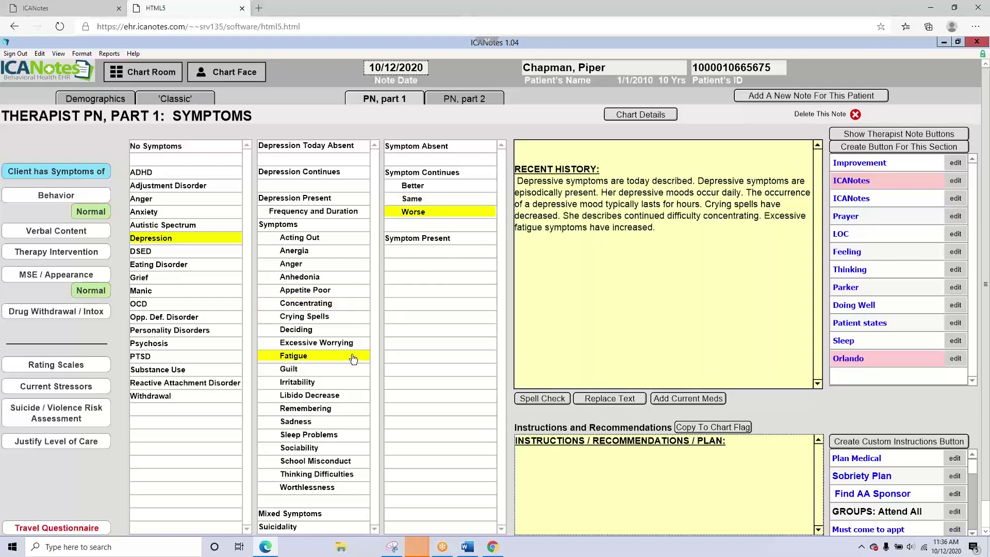
click(444, 149)
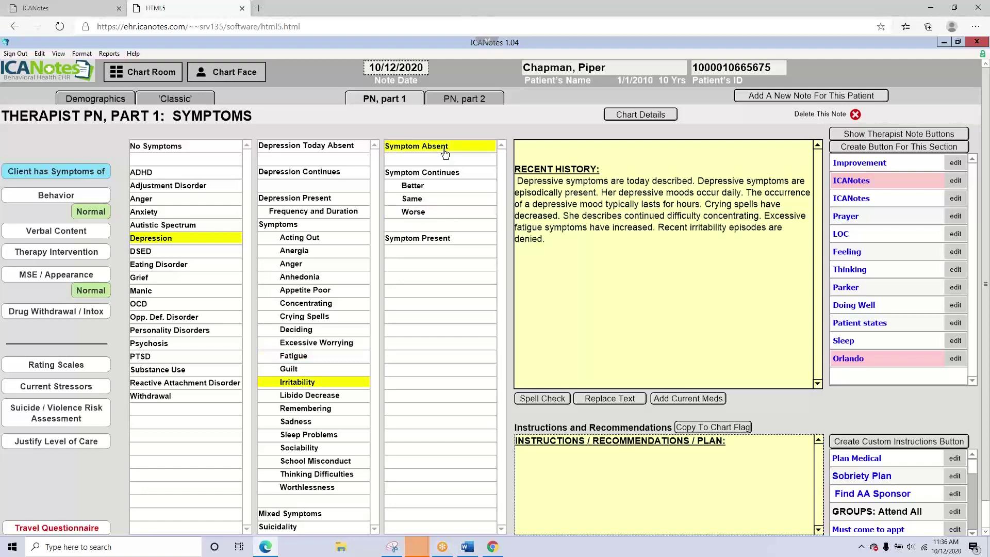
click(299, 424)
click(421, 240)
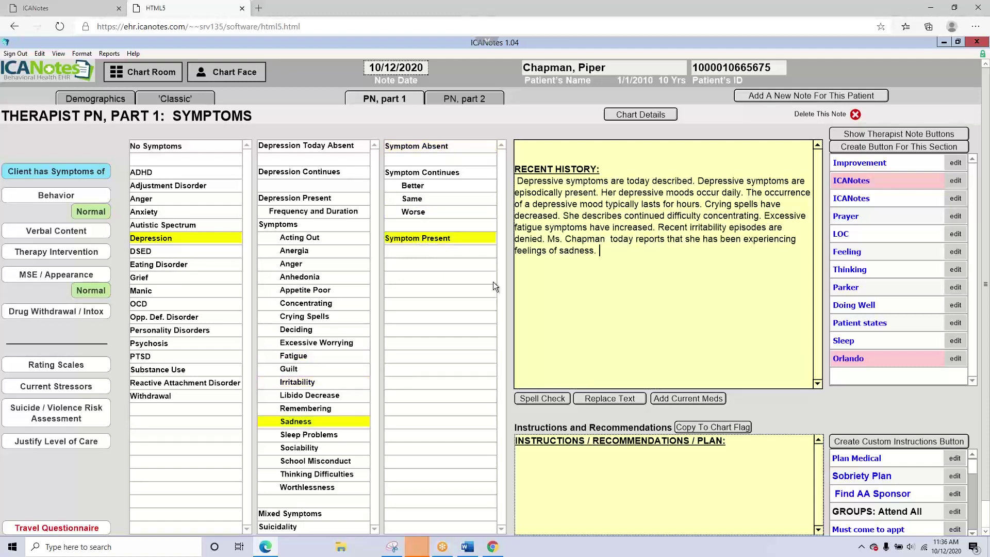
click(315, 491)
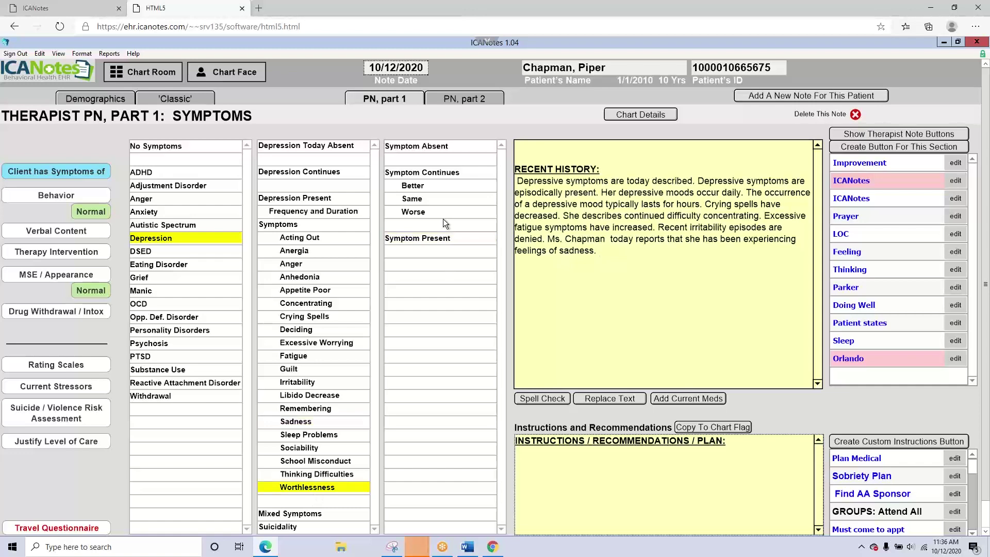
click(419, 189)
- Document suicidality under depression as not suicidal, with a convincing denial
scroll(275, 480, down, 1)
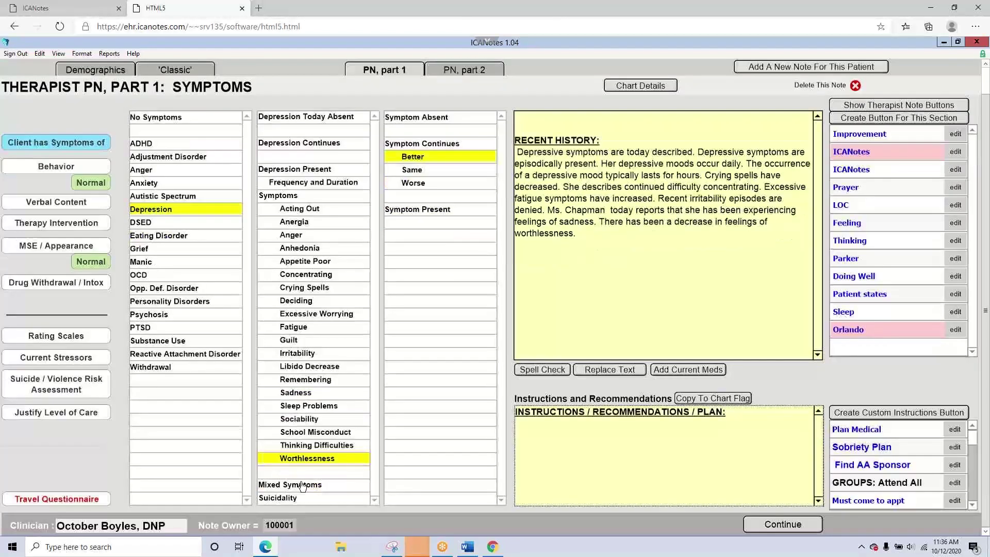
click(277, 499)
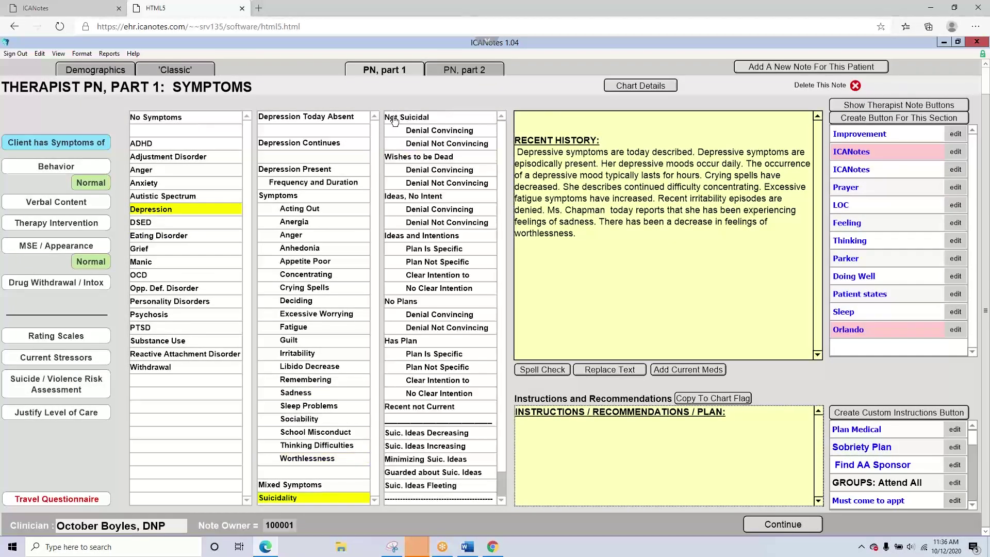
click(428, 119)
click(438, 129)
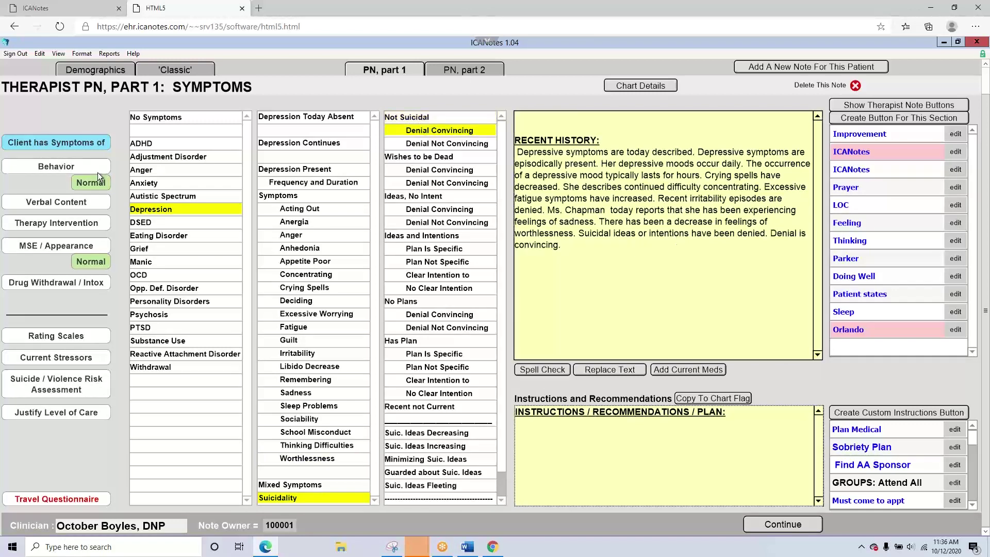
- Document behavior: self care reduced, functioning at work impaired, substance use more than advised and social behavior isolated
click(50, 169)
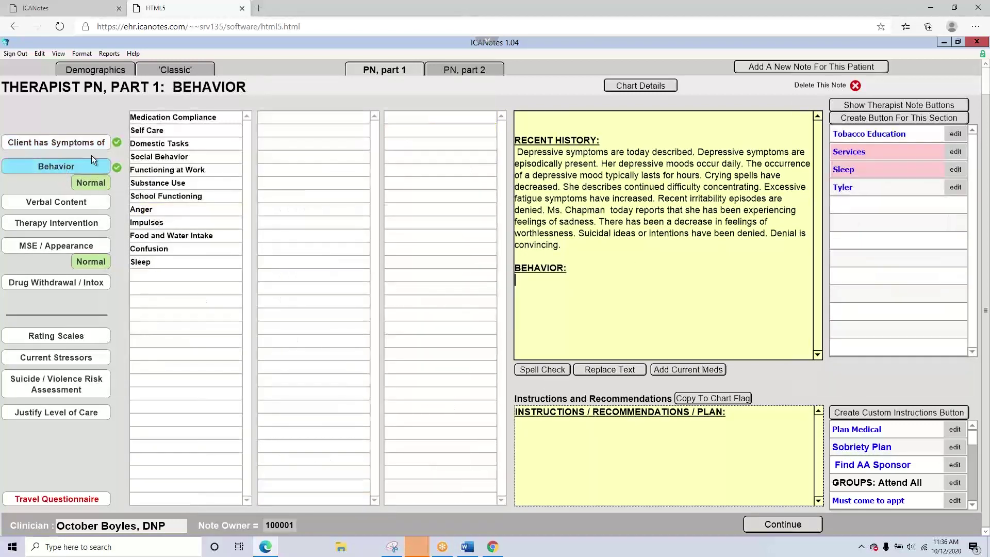
click(146, 131)
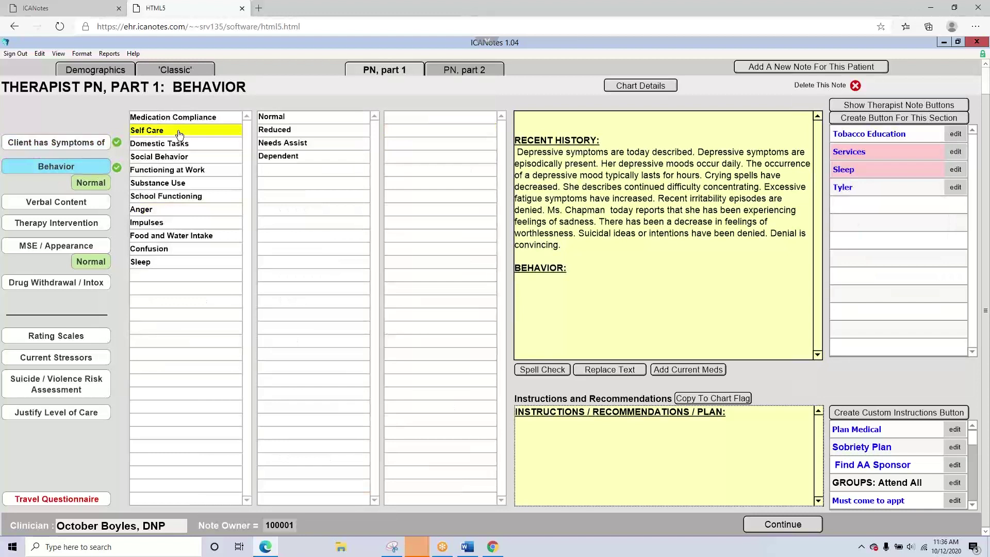
click(278, 132)
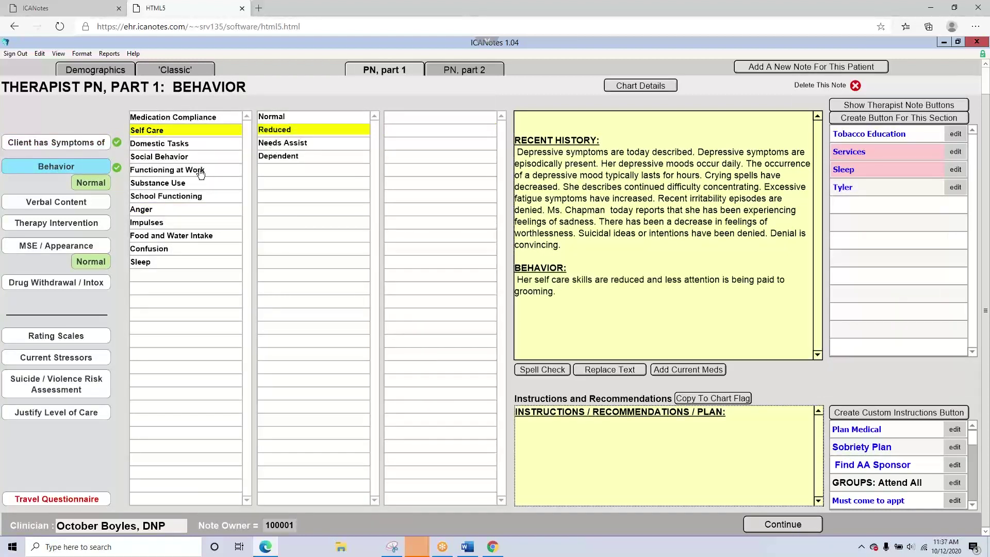
click(202, 173)
click(277, 146)
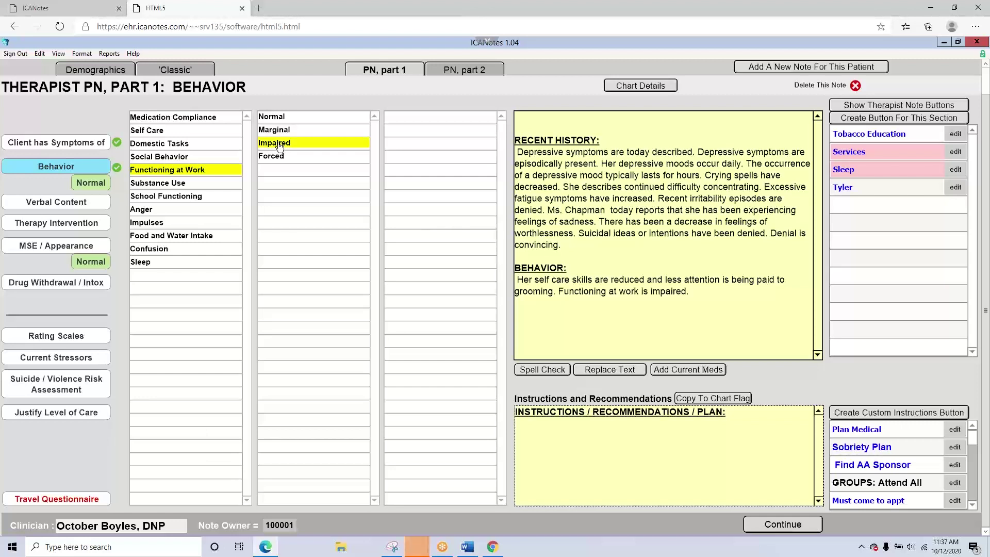
click(191, 184)
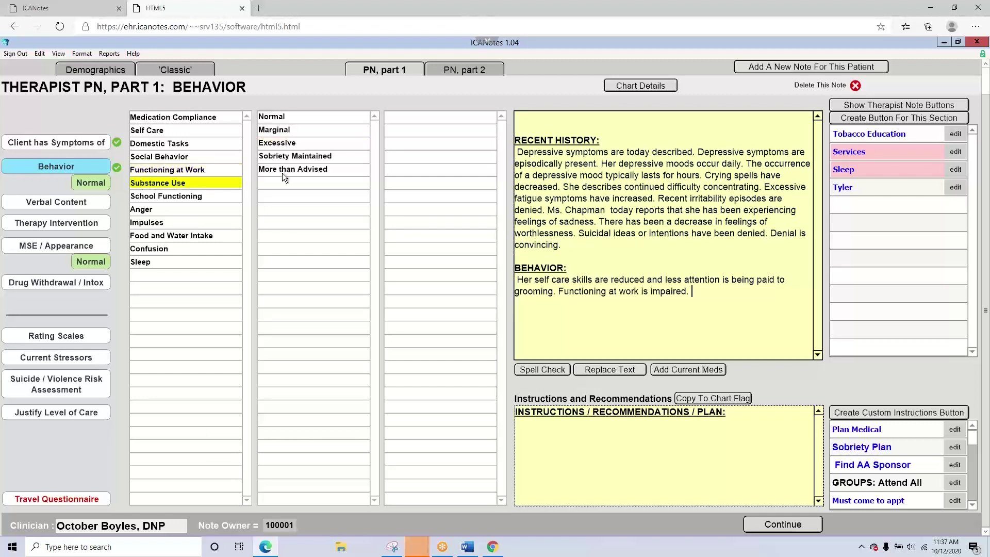
click(283, 171)
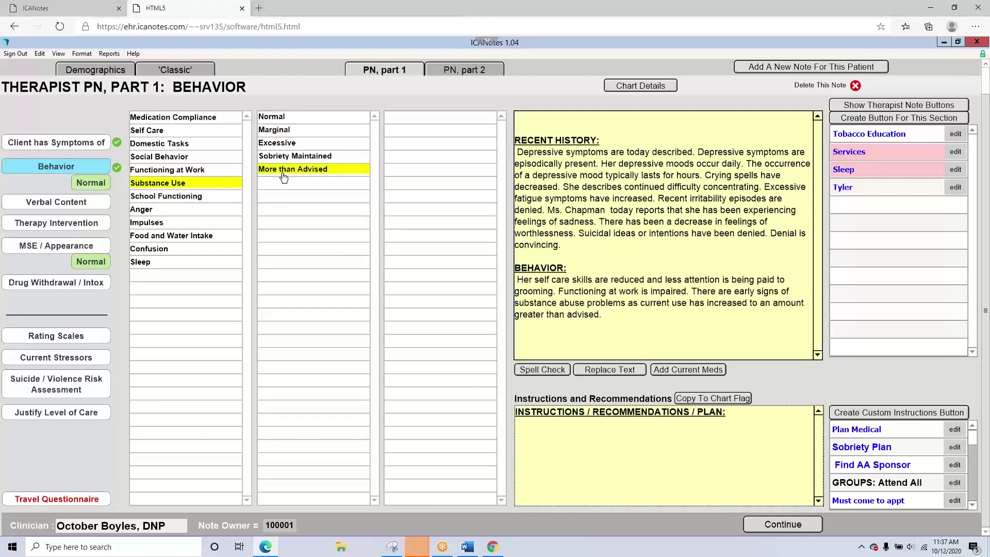
click(186, 158)
click(285, 147)
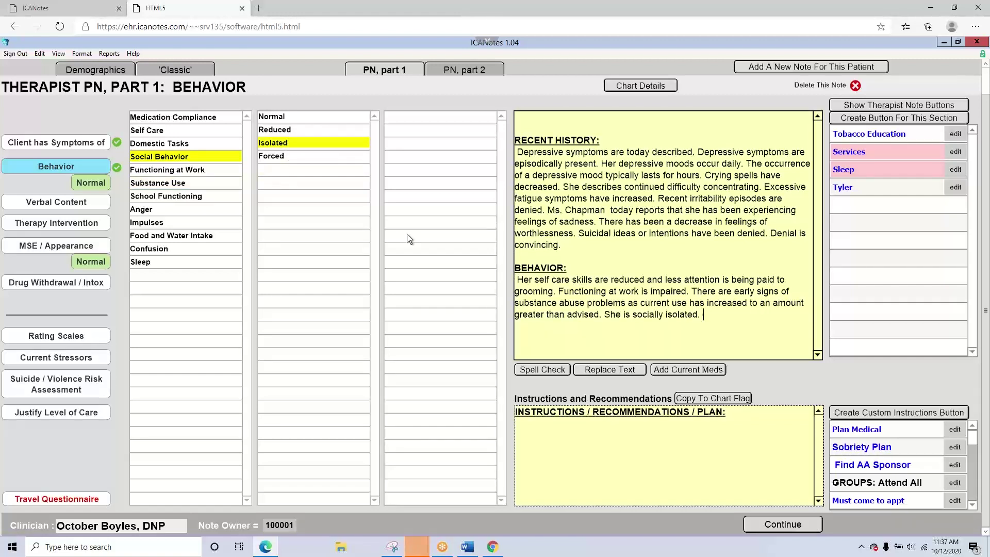
- Add a relationship problem, depression and low self-esteem to the verbal content of the session
click(79, 203)
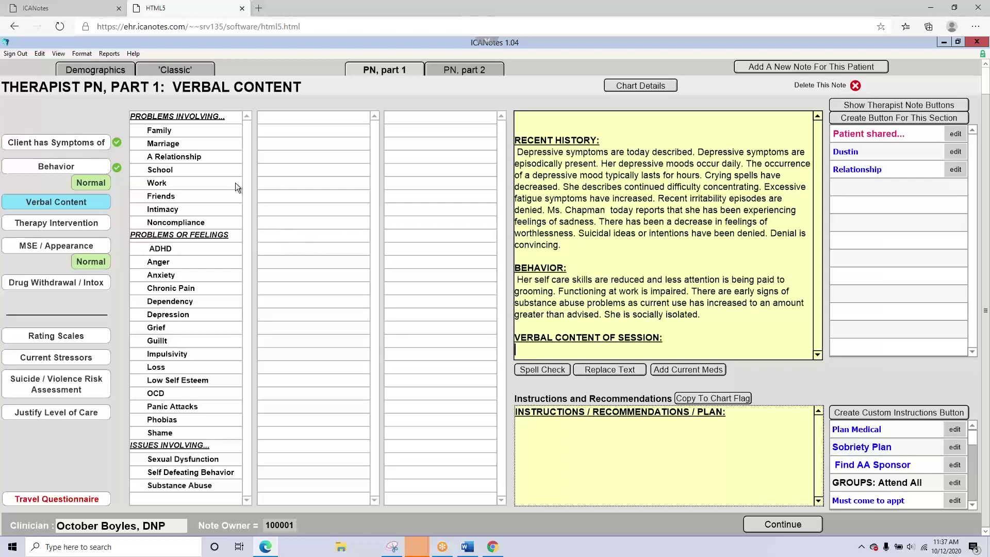
click(188, 158)
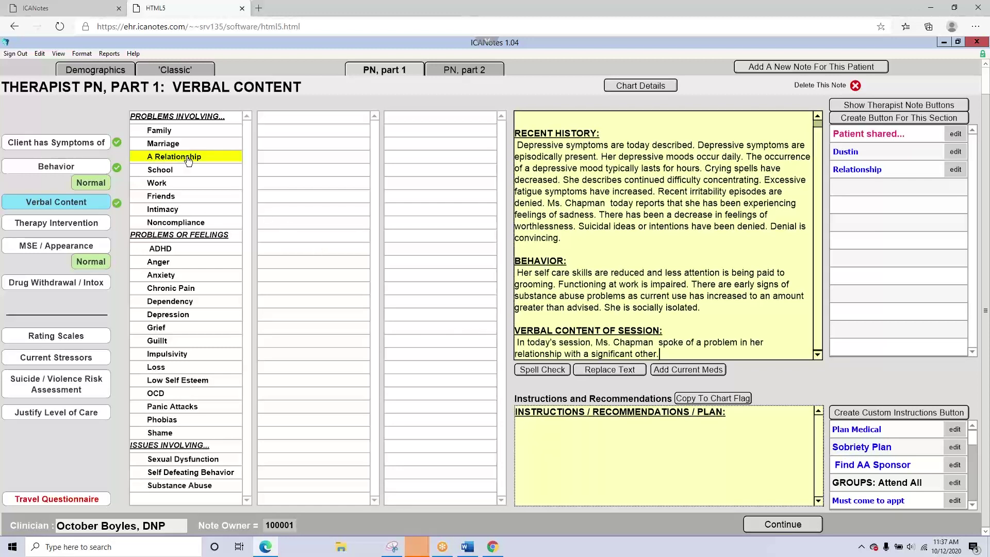
click(185, 314)
click(197, 382)
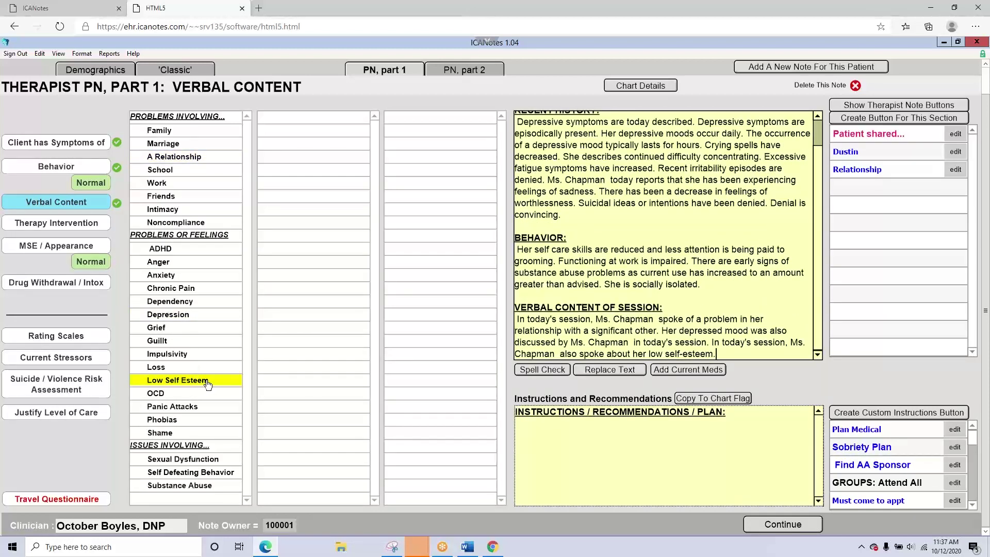
- Add improving self-esteem and coping skills as session goals under therapy intervention
click(68, 224)
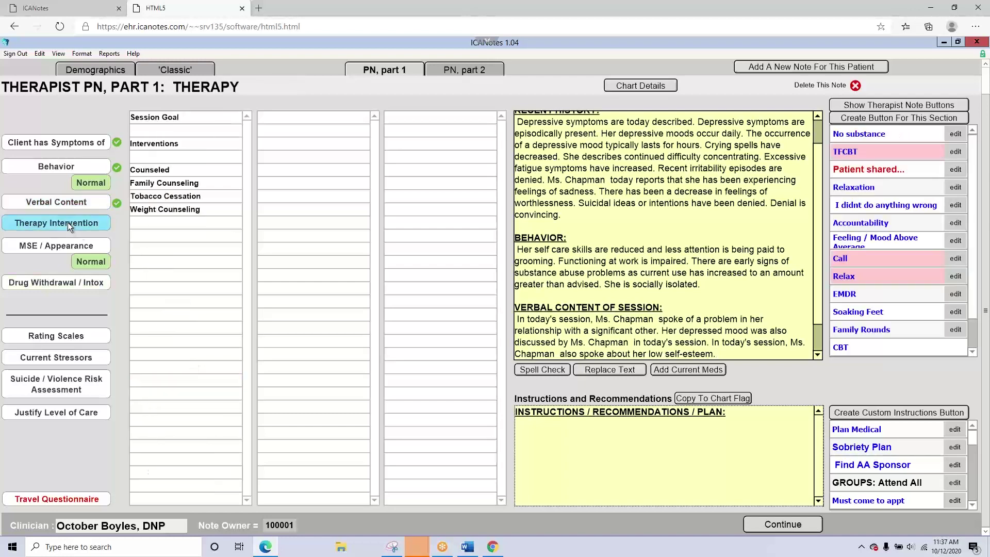
click(155, 124)
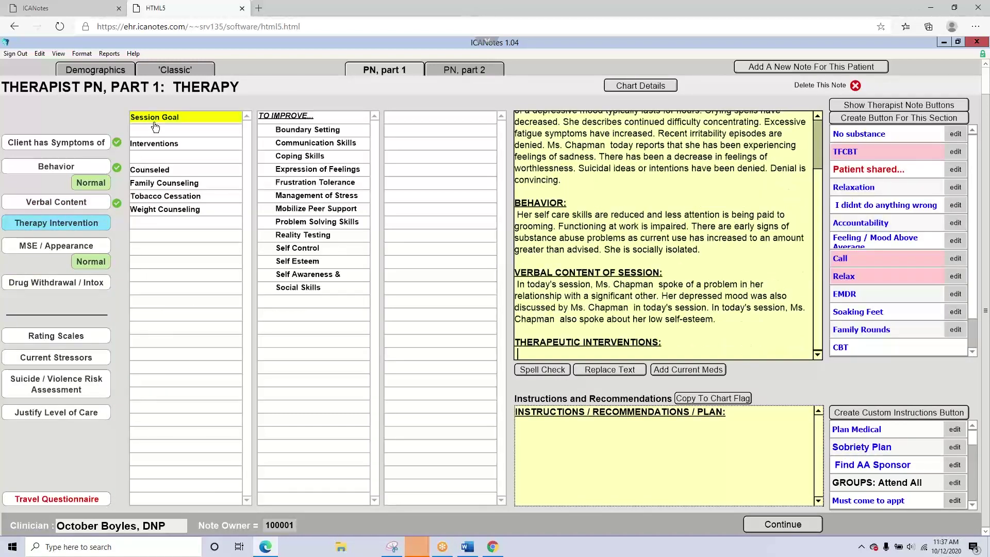
click(303, 263)
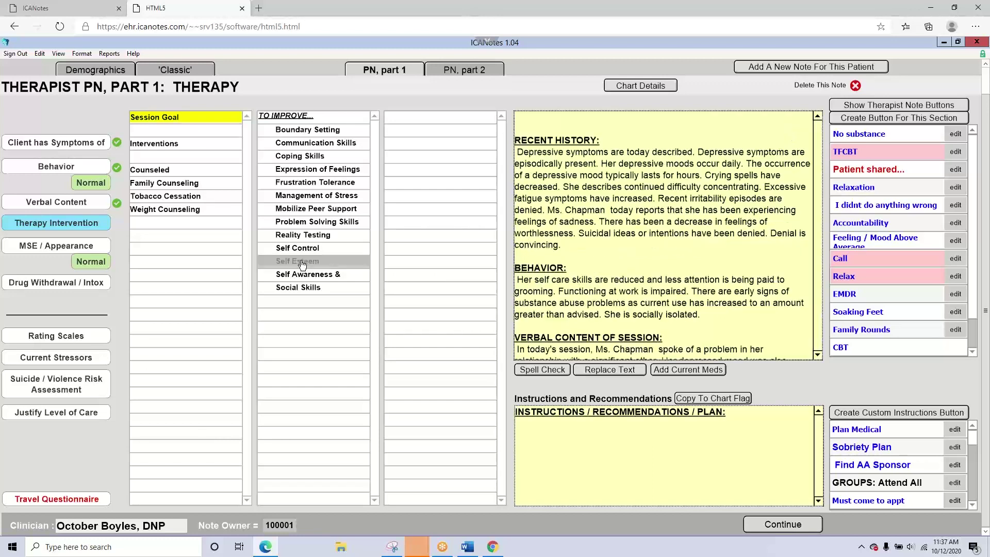
click(306, 157)
- Add support and ventilating feelings as therapeutic interventions, plus counseling on the importance of abstinence
click(168, 146)
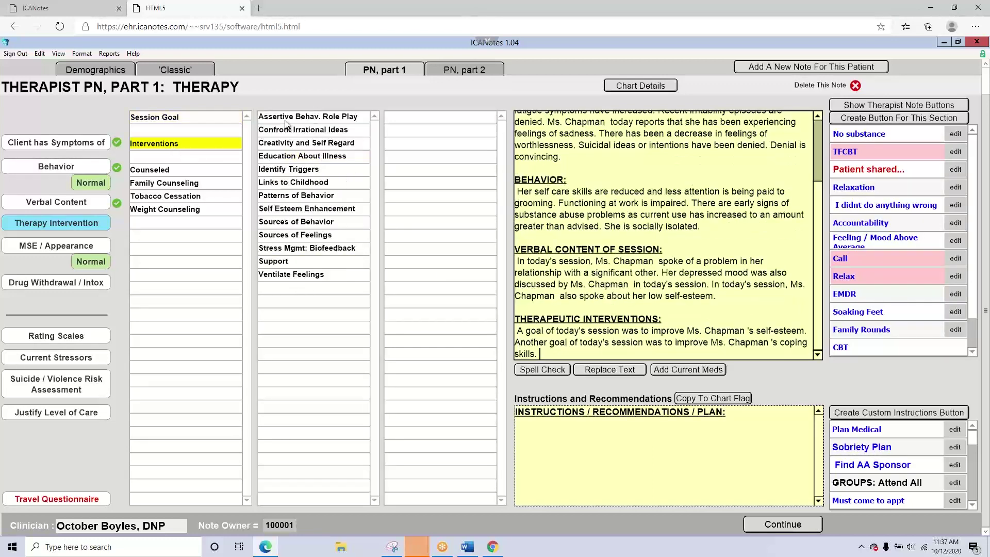
click(280, 263)
click(315, 274)
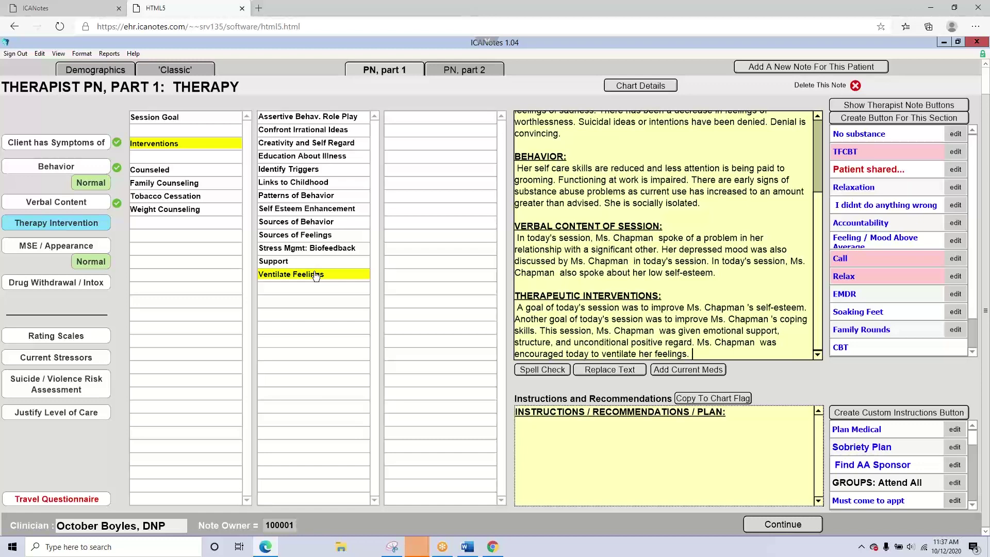
click(155, 171)
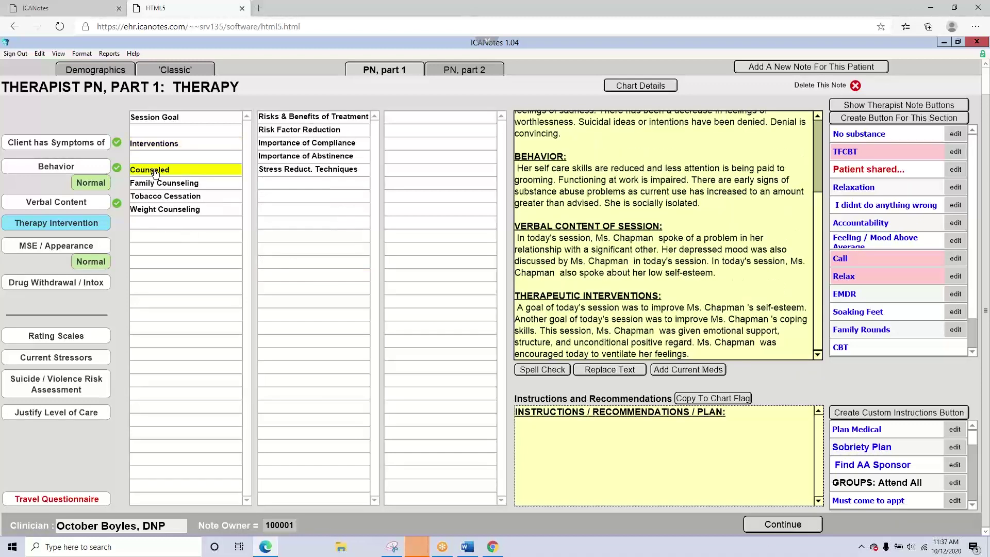
click(314, 157)
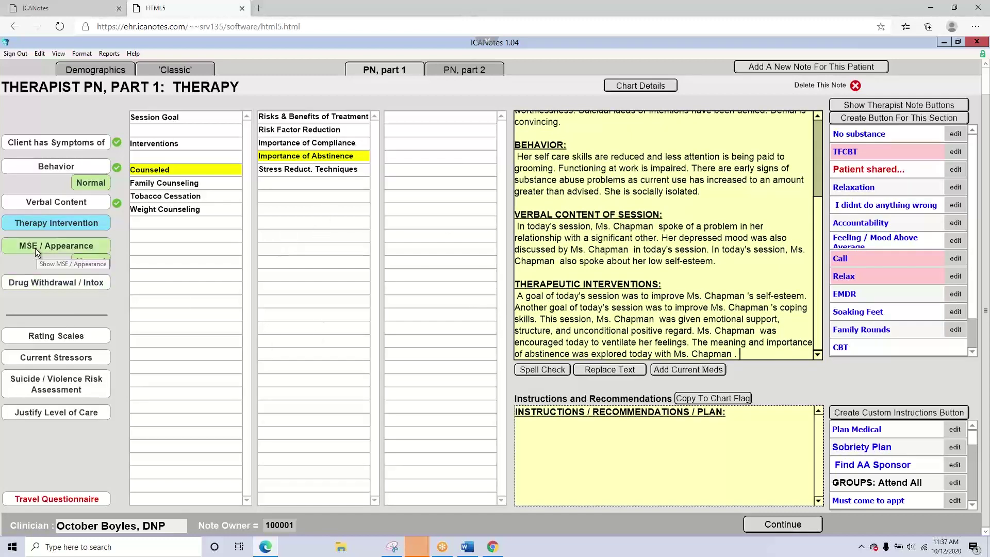
- Build the appearance sentence of the mental status exam with flat, disheveled and unhappy
click(84, 248)
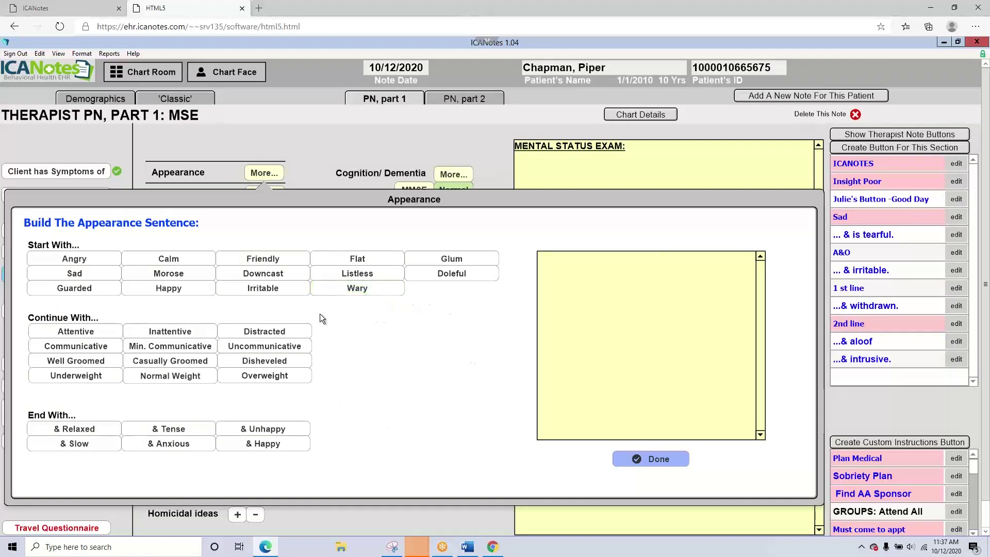
click(354, 258)
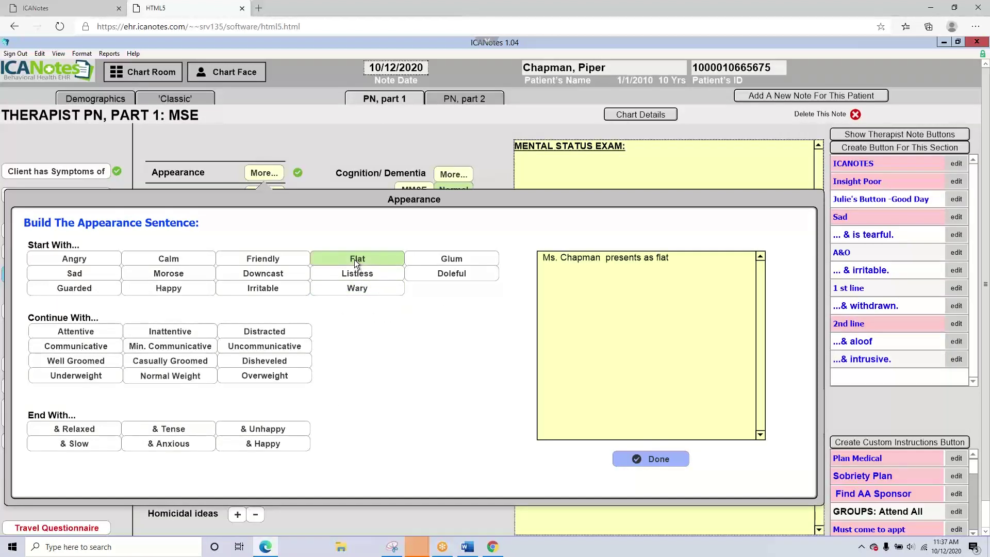
click(283, 365)
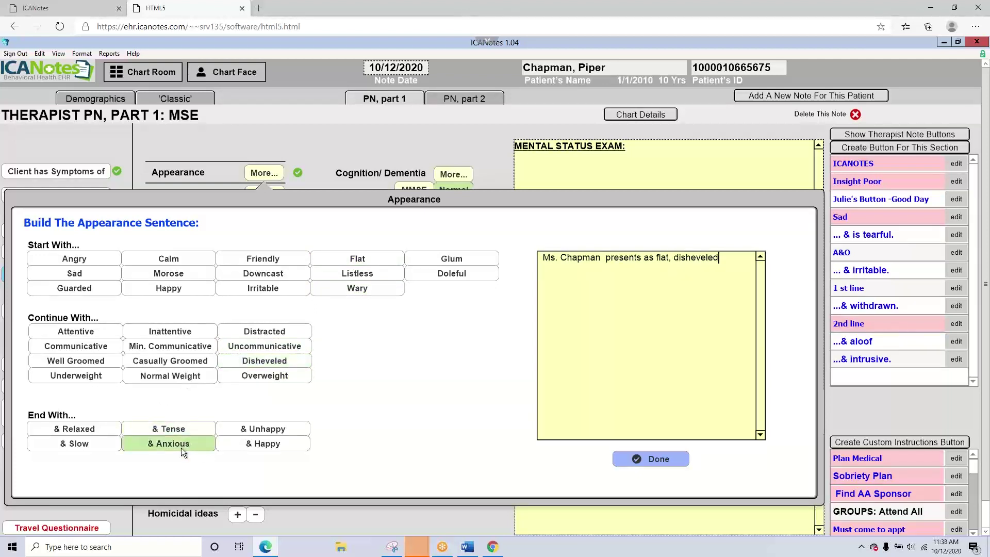
click(268, 429)
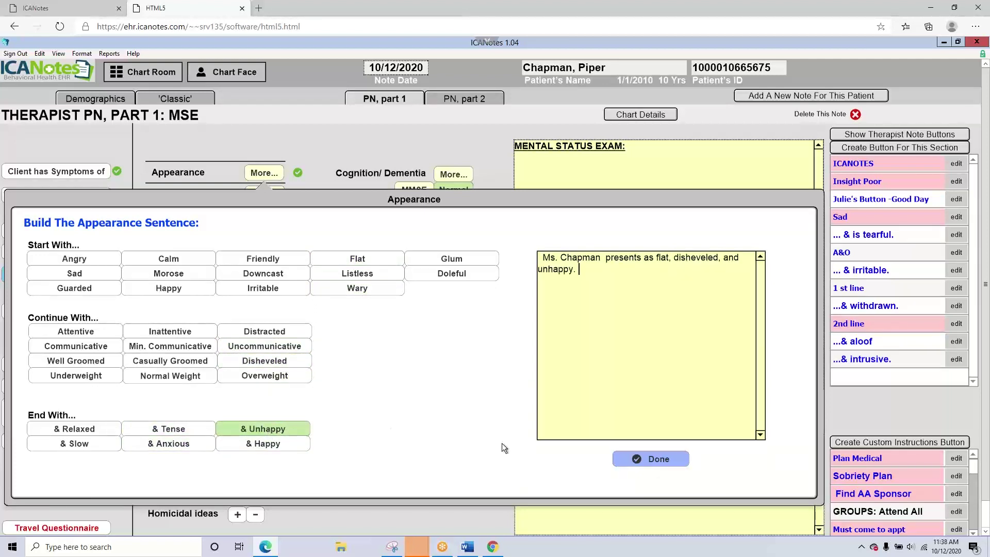
click(669, 462)
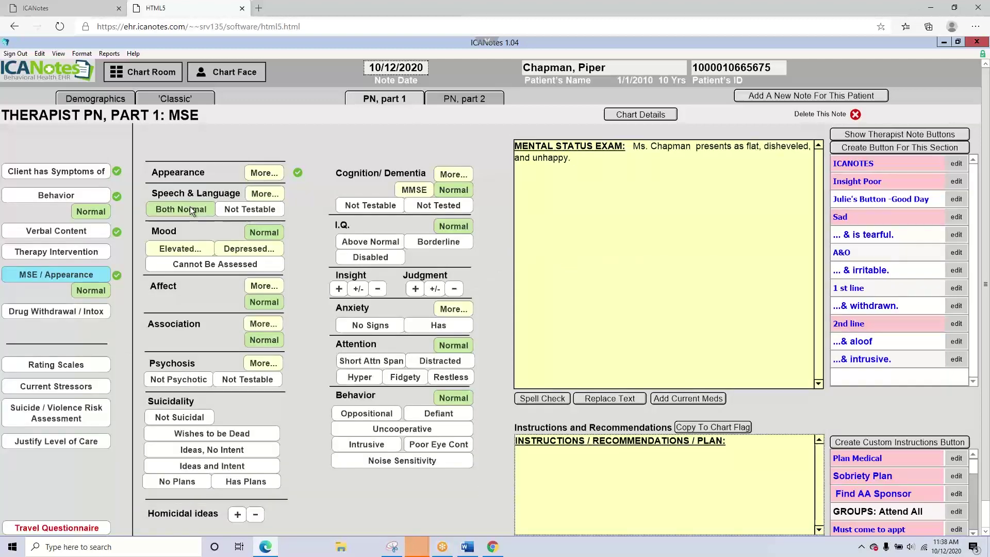
- Record normal speech and language, and document depressed mood through body posture and attitude and psychomotor retardation
click(189, 207)
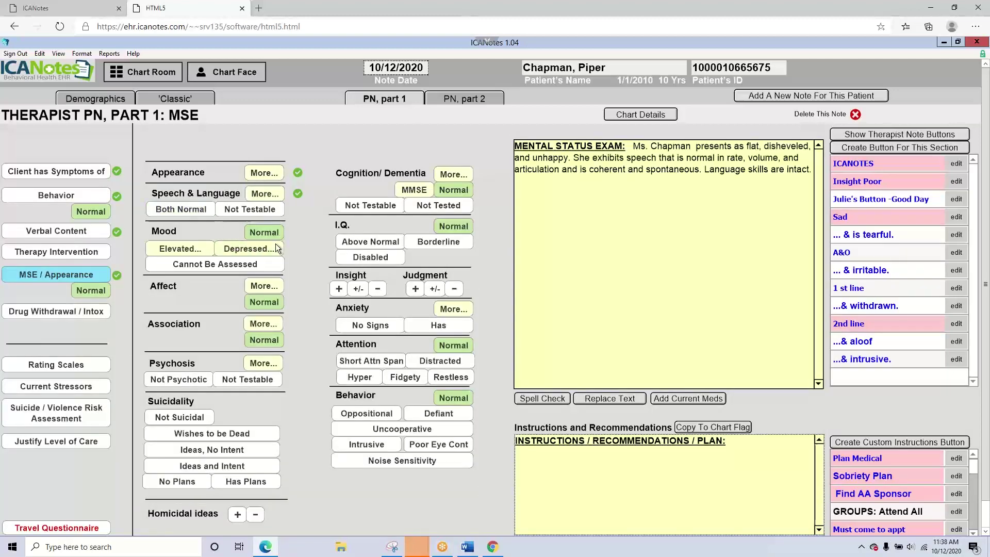
click(274, 247)
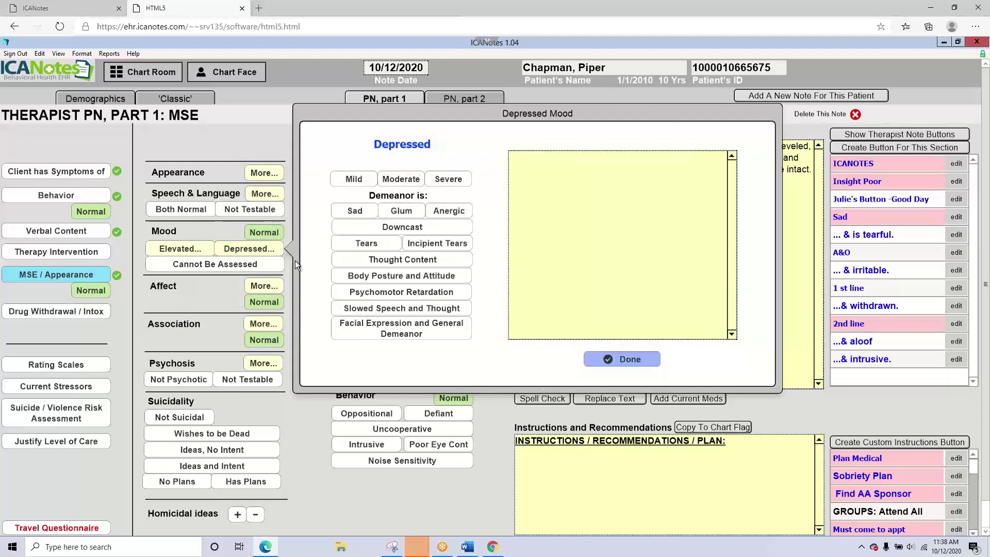
click(379, 280)
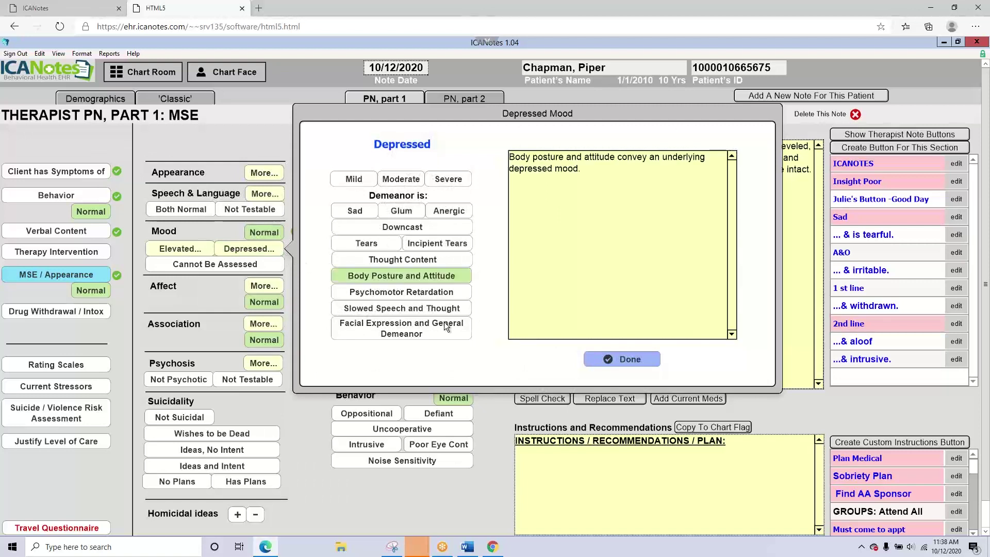
click(432, 333)
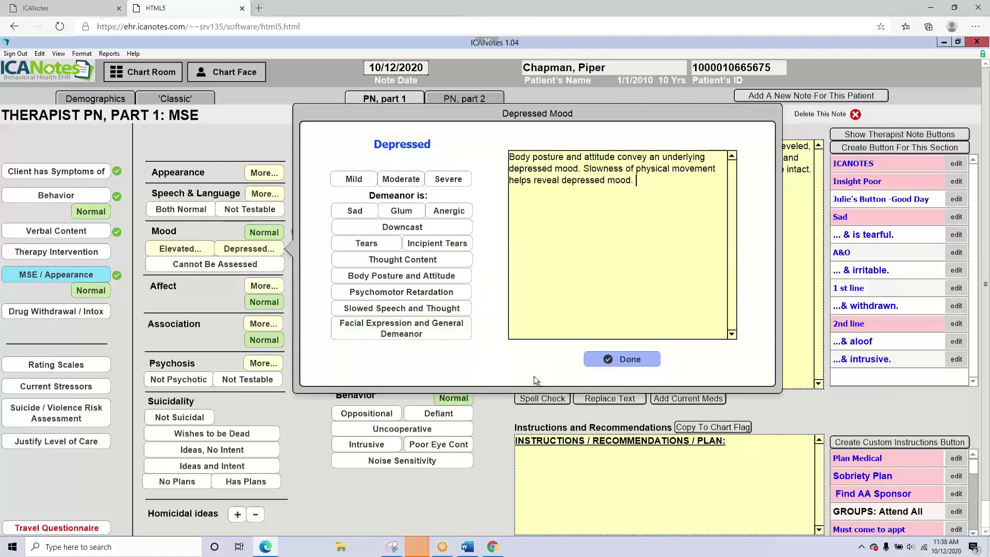
click(614, 363)
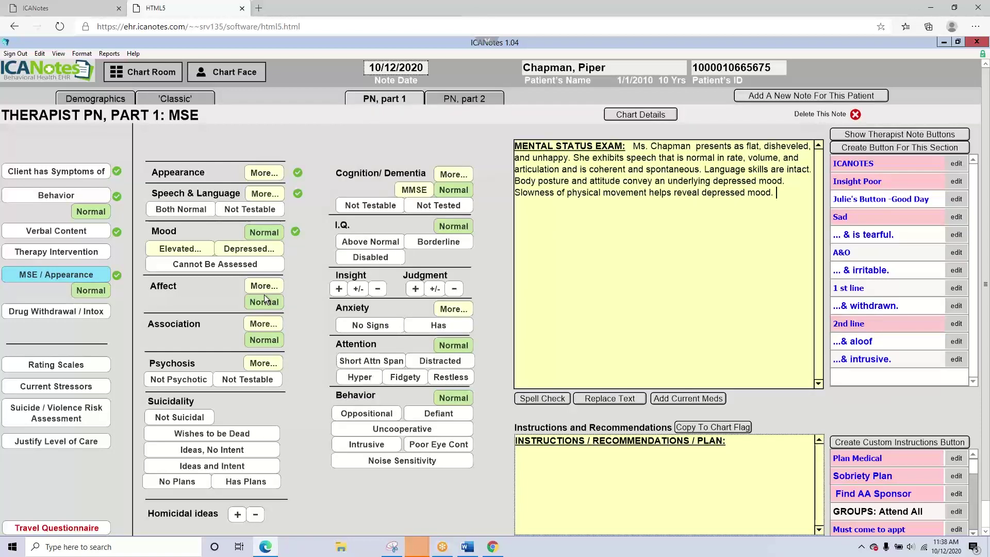
- Document the patient's affect as blunted in the mental status exam
click(265, 287)
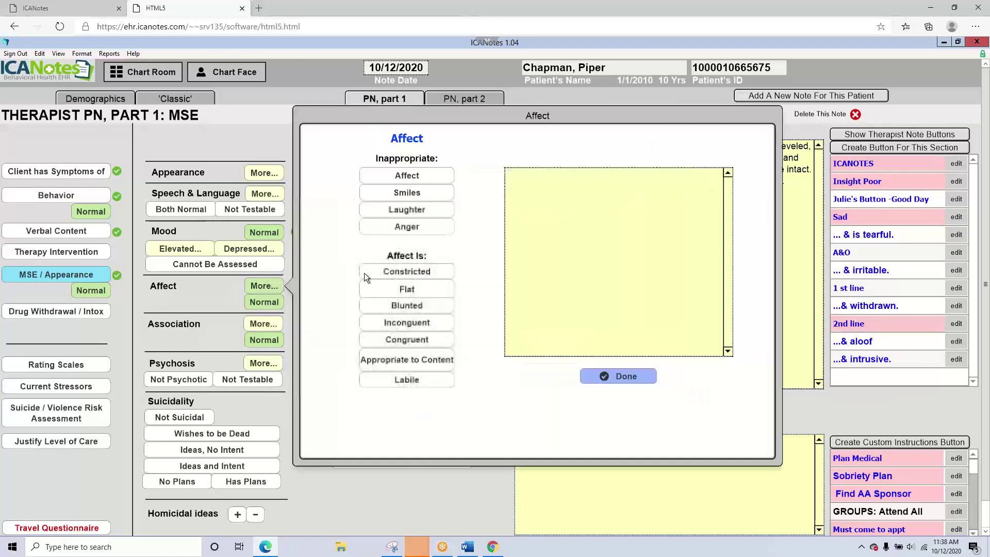
click(405, 306)
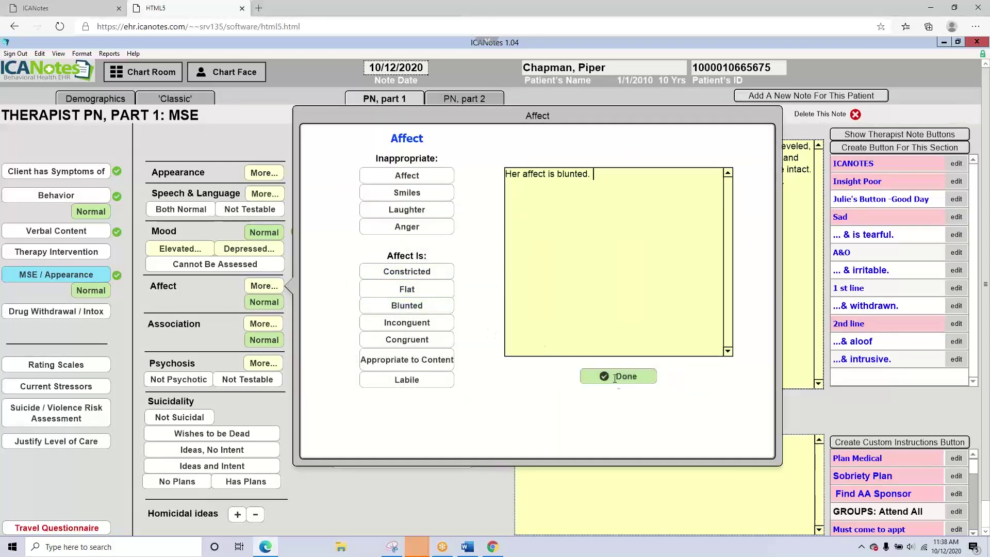
click(614, 376)
click(239, 260)
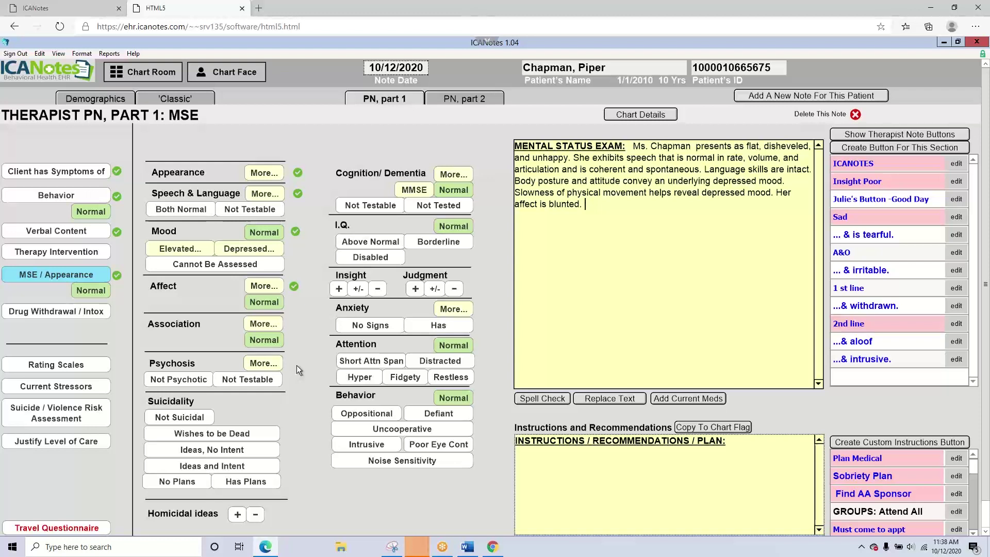
- Record not psychotic, not suicidal and no homicidal ideas, and return to part 1 of the progress note
click(182, 377)
click(189, 418)
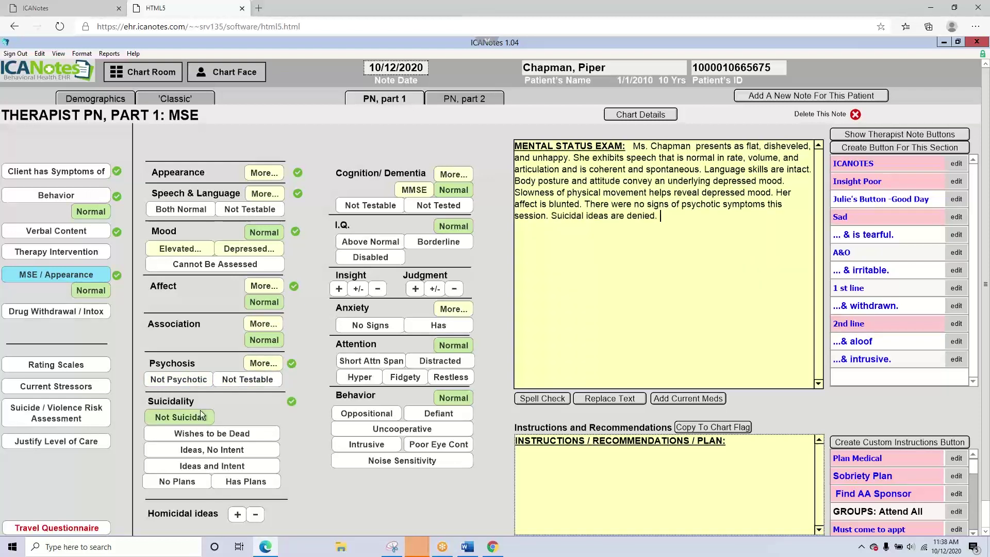
click(255, 515)
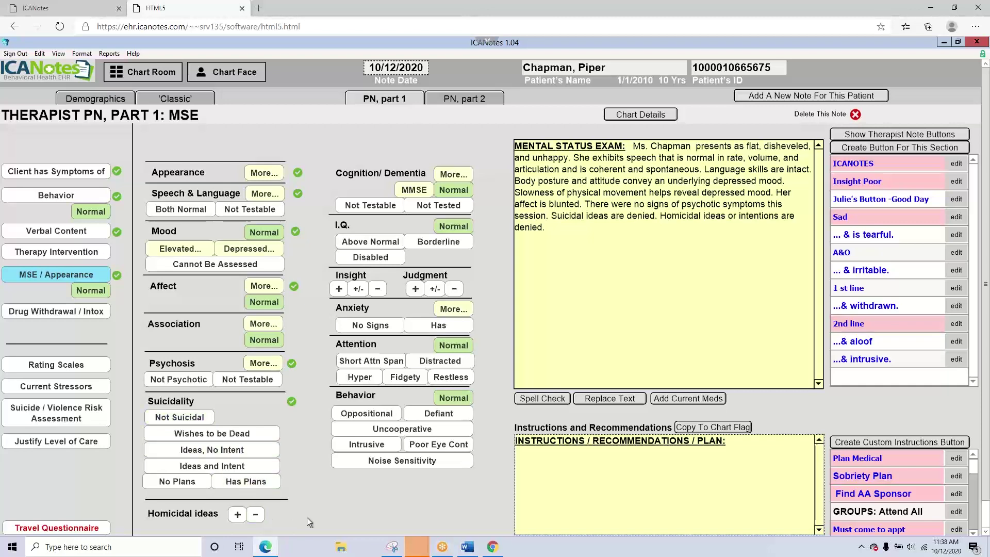
click(373, 97)
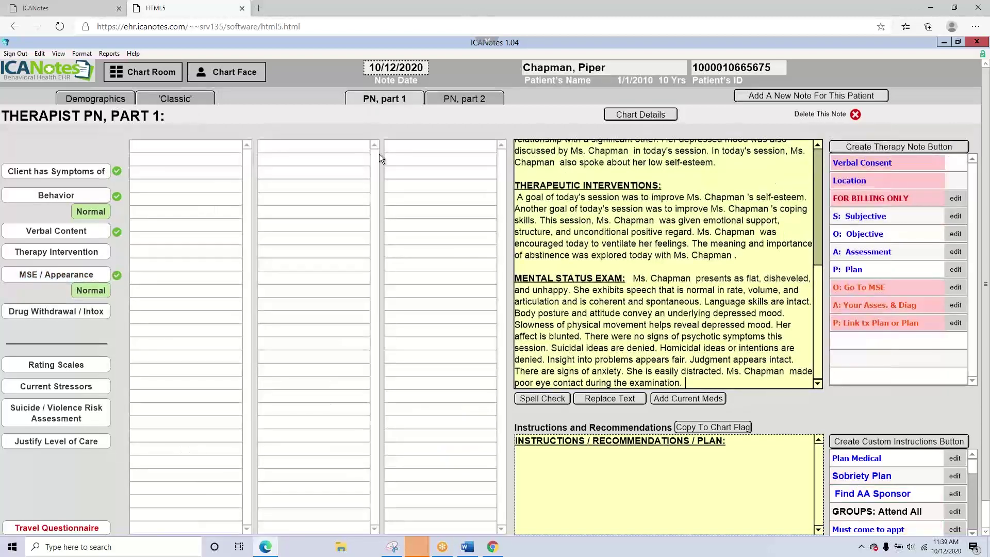
- Add a PHQ-9 rating scale result of 10-14 Moderate with an exact score of 11
click(63, 364)
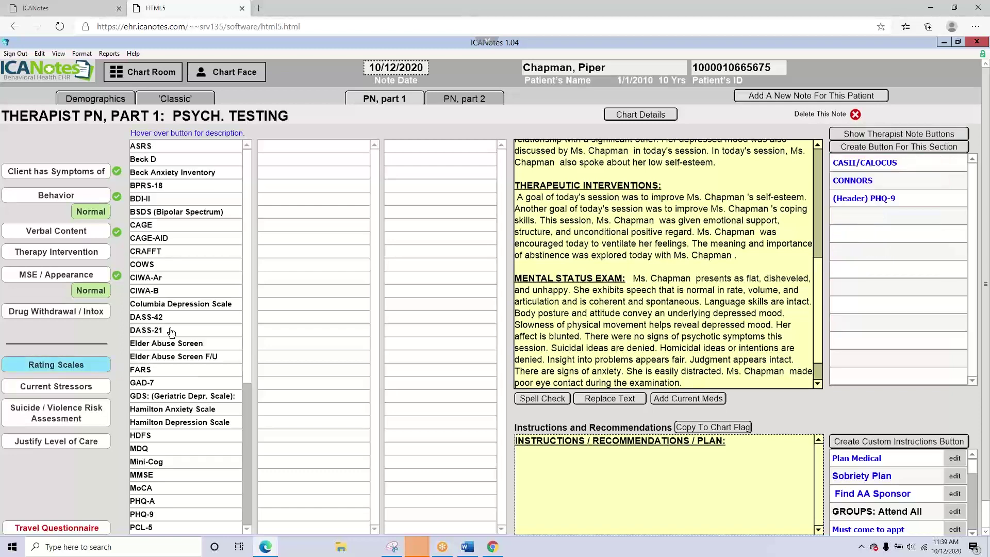
click(154, 515)
click(288, 173)
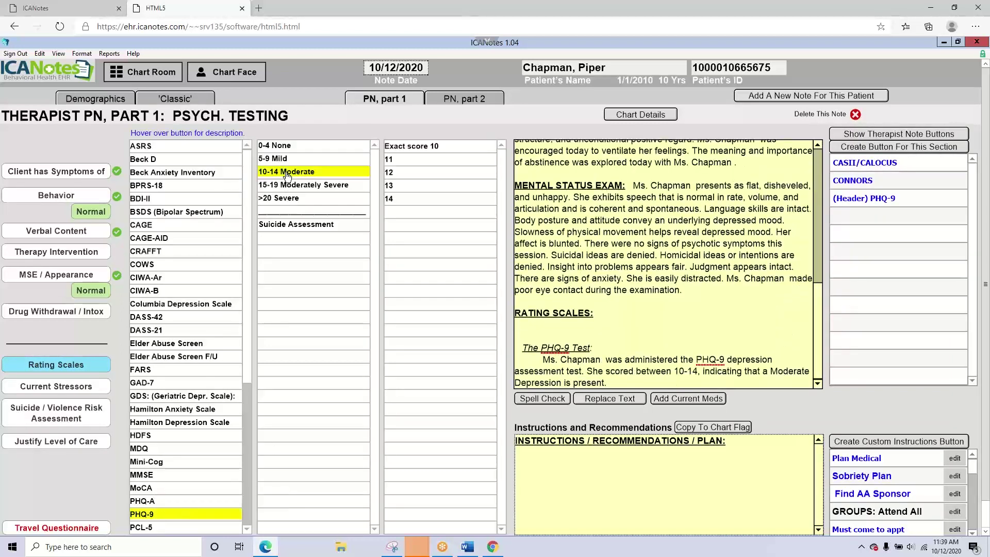
click(401, 160)
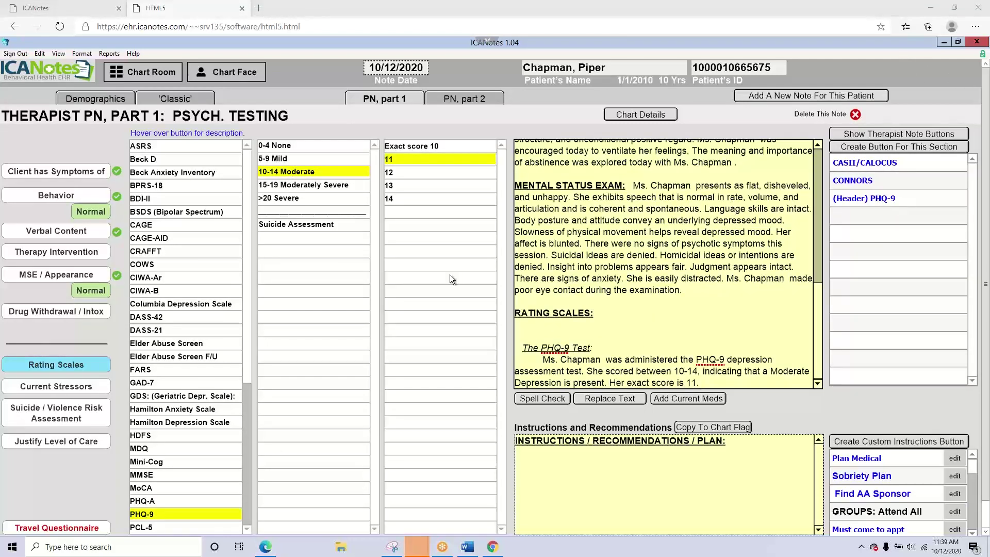
- Justify the level of care as outpatient still needed, with symptoms interfering with day to day functioning and inability to self alleviate
click(77, 440)
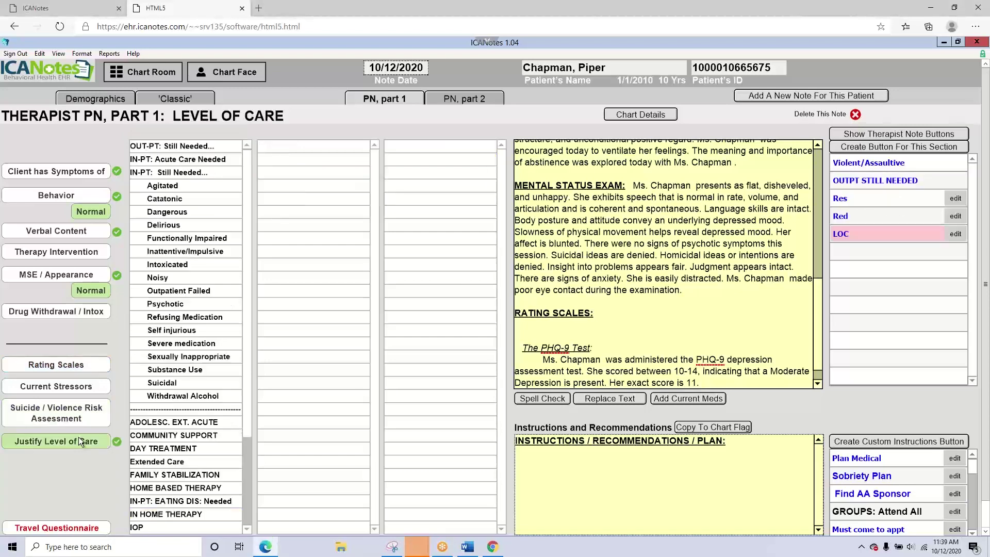
click(153, 147)
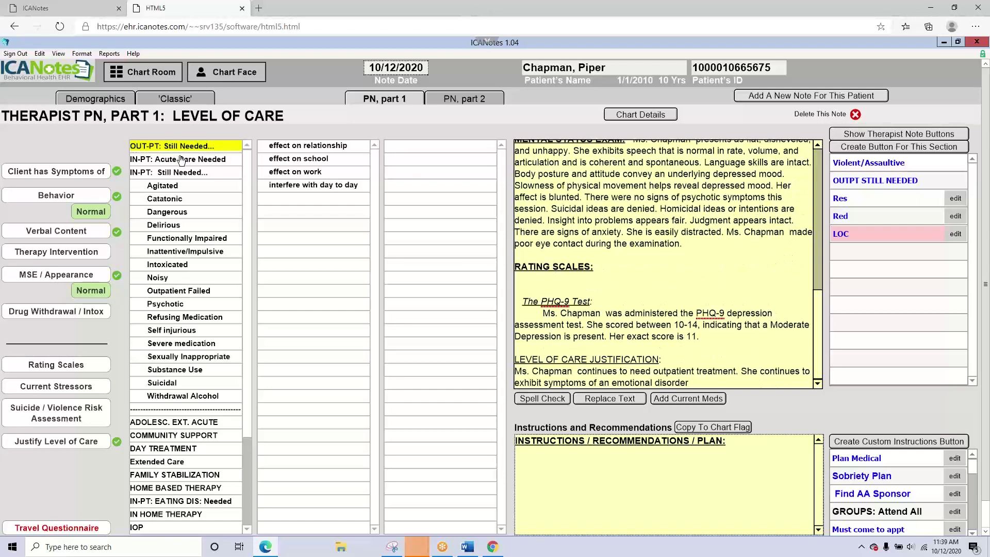
click(297, 185)
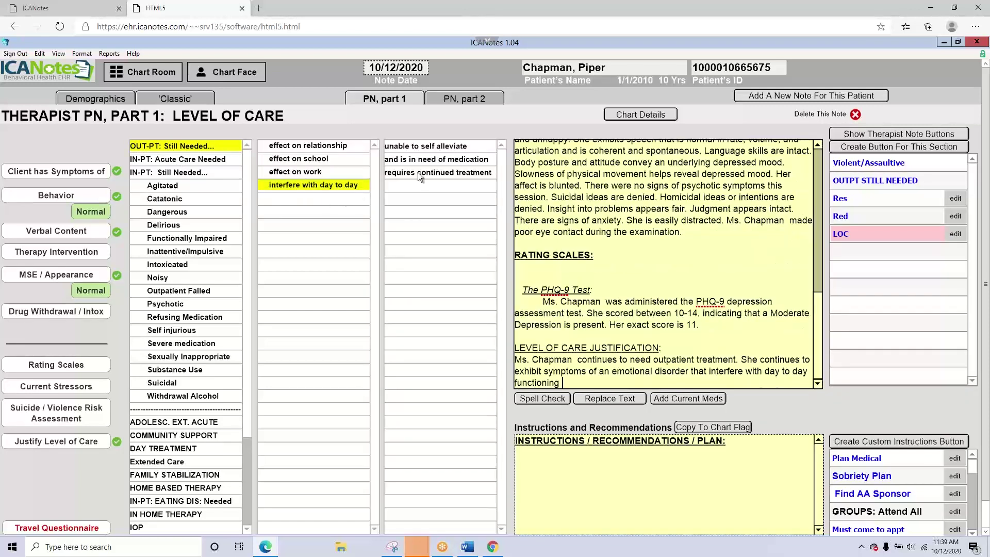
click(419, 147)
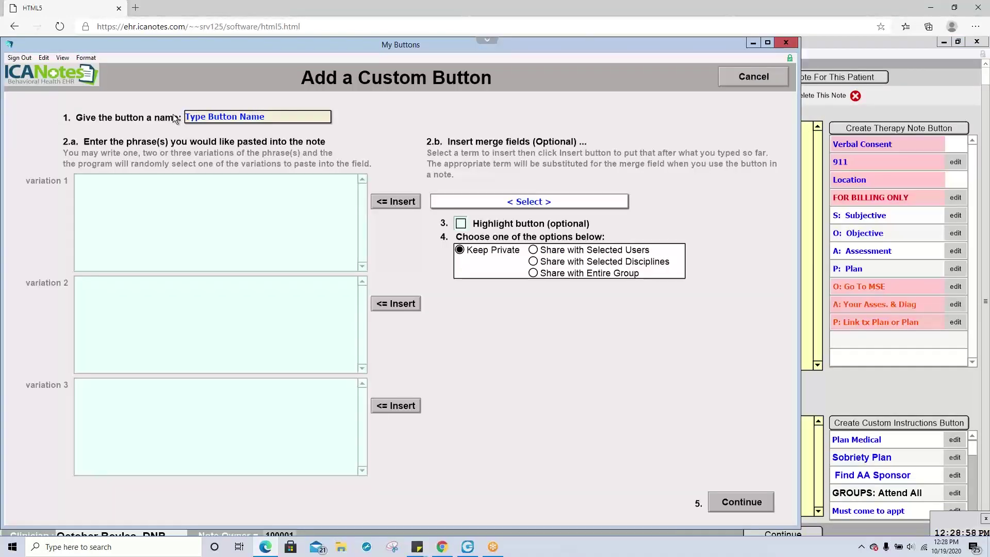
- Name the custom button Return Visit and enter the phrase "<<Name>> will follow-up in one week." using the Name merge field
text(Return Visit)
key(Tab)
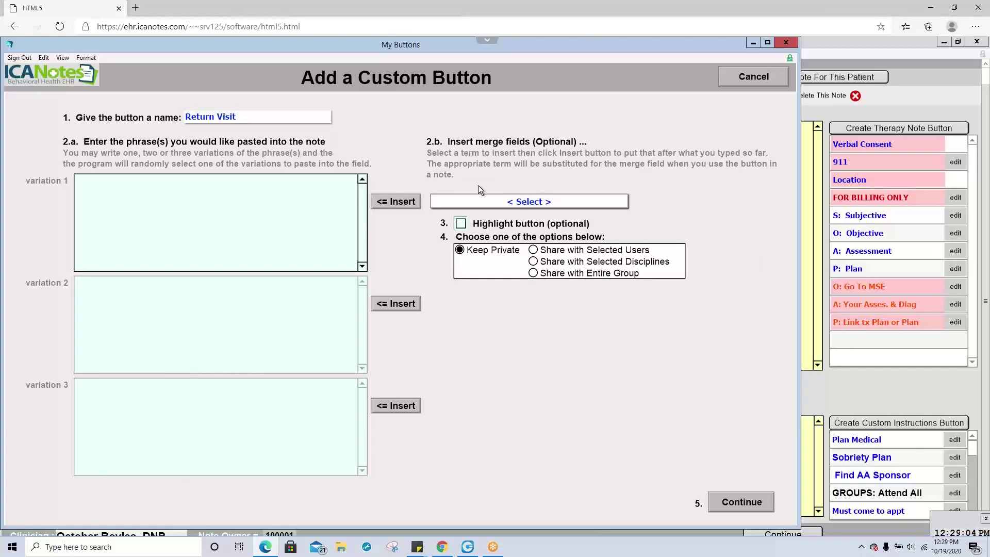
click(509, 203)
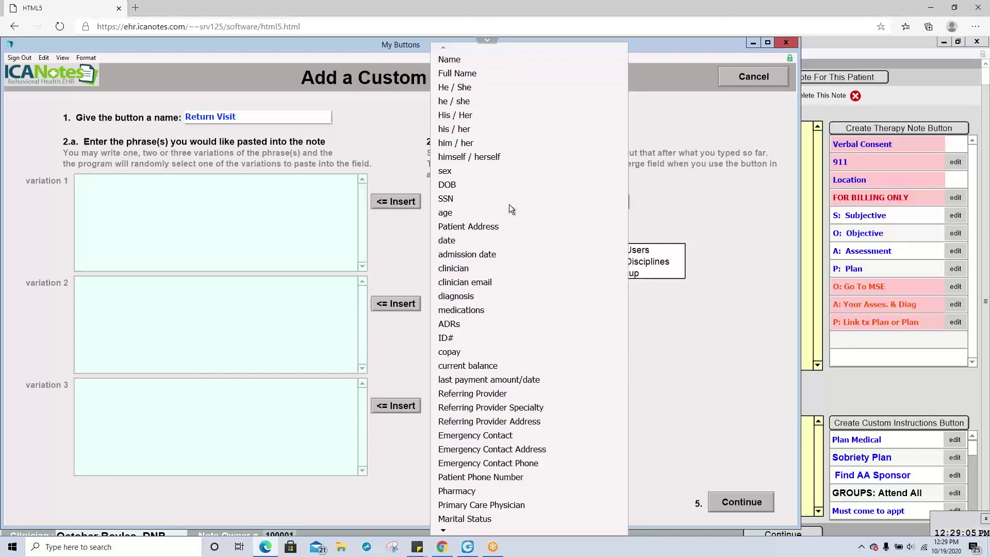
click(486, 60)
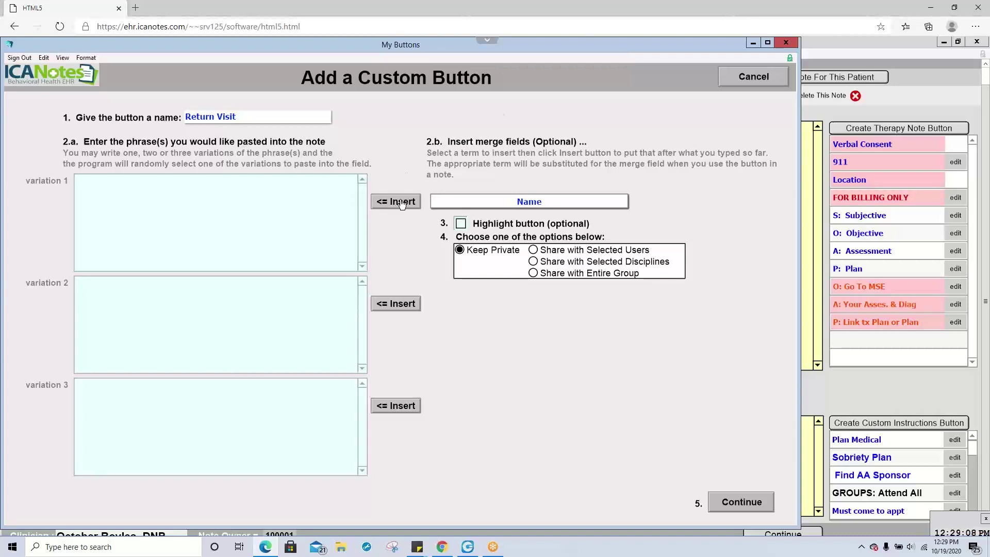
click(386, 197)
text(will follow-)
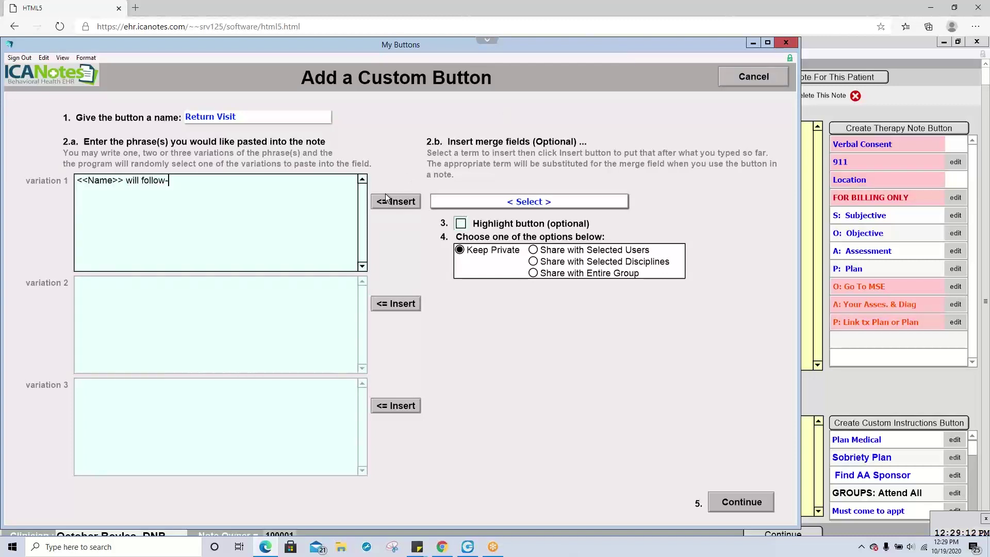
text(up in one week.)
- Try sharing the custom button with selected users, selected disciplines and the entire group, and set it back to Keep Private
click(524, 269)
click(533, 249)
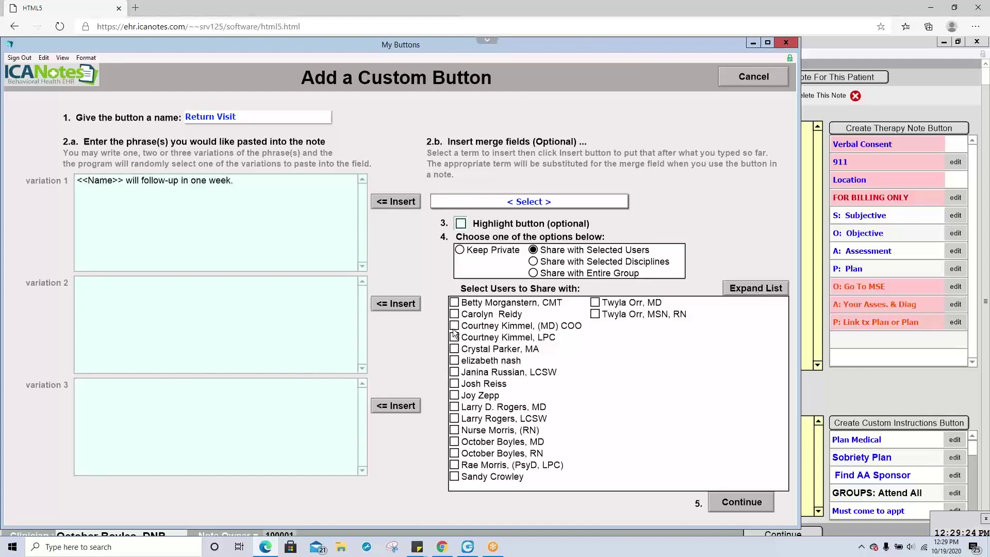
click(458, 326)
click(459, 384)
click(460, 418)
click(533, 262)
click(533, 273)
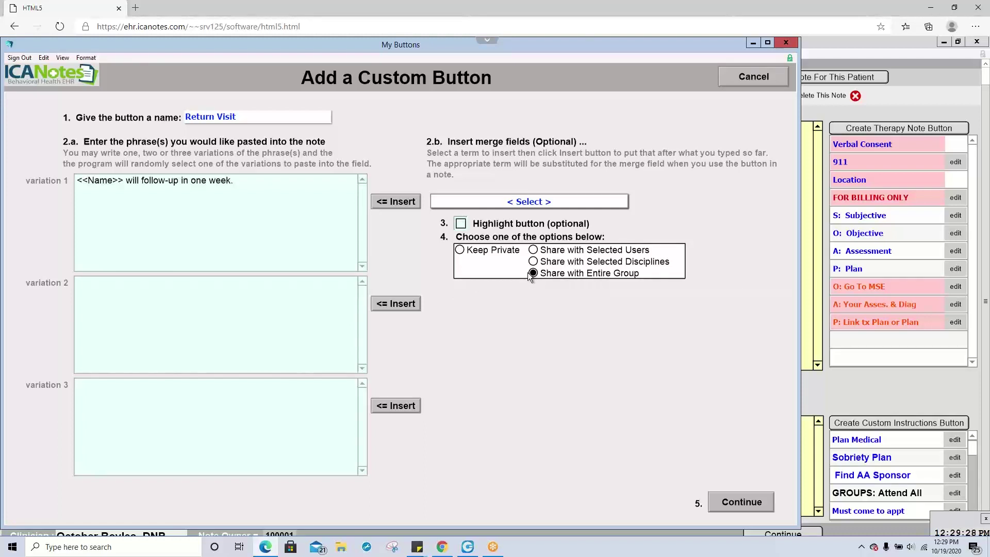
click(460, 249)
- Extend the custom button's name to "Return Visit -One Week" and save the button
click(232, 114)
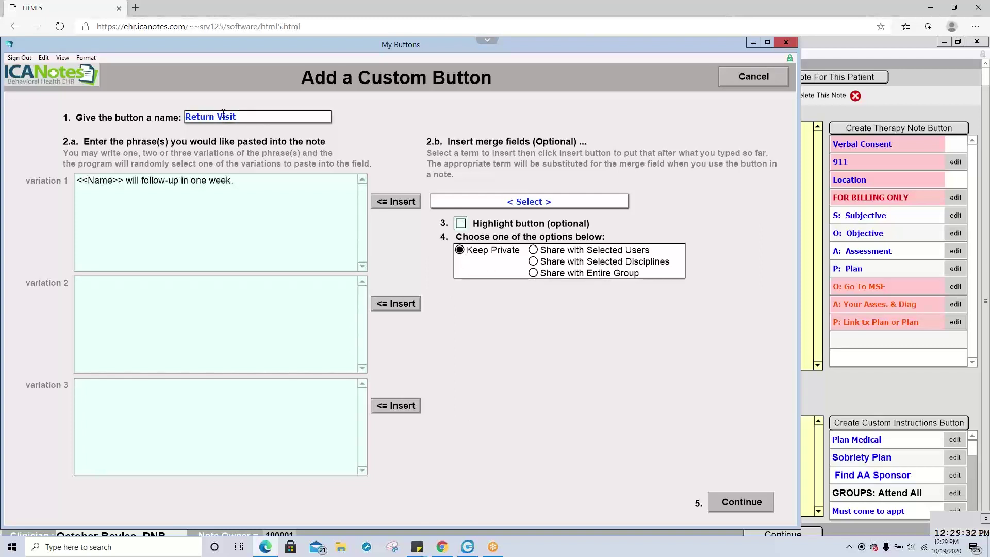
text(-One Week)
click(727, 503)
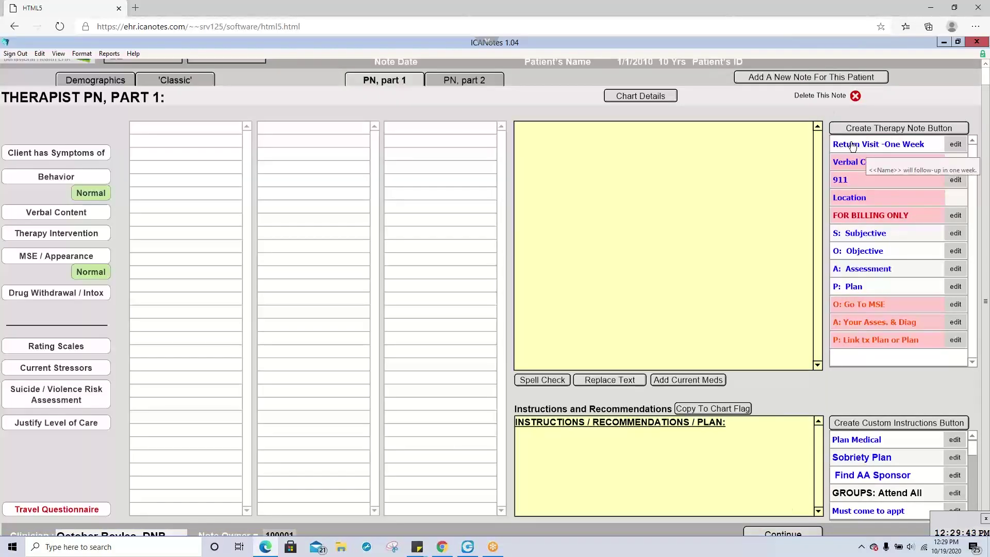
- Insert the Return Visit -One Week phrase into the note and move its button below Verbal Consent
click(852, 145)
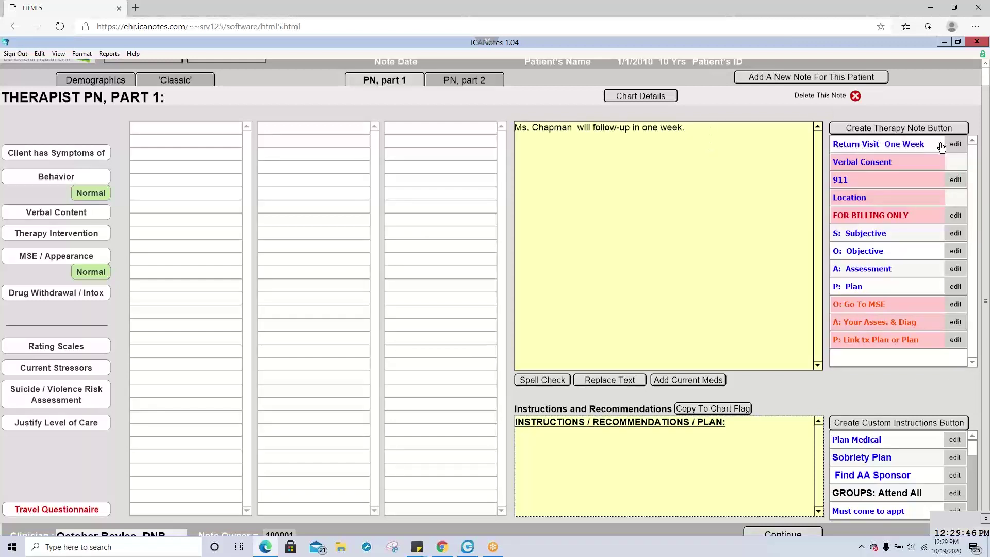
drag(957, 149, 930, 175)
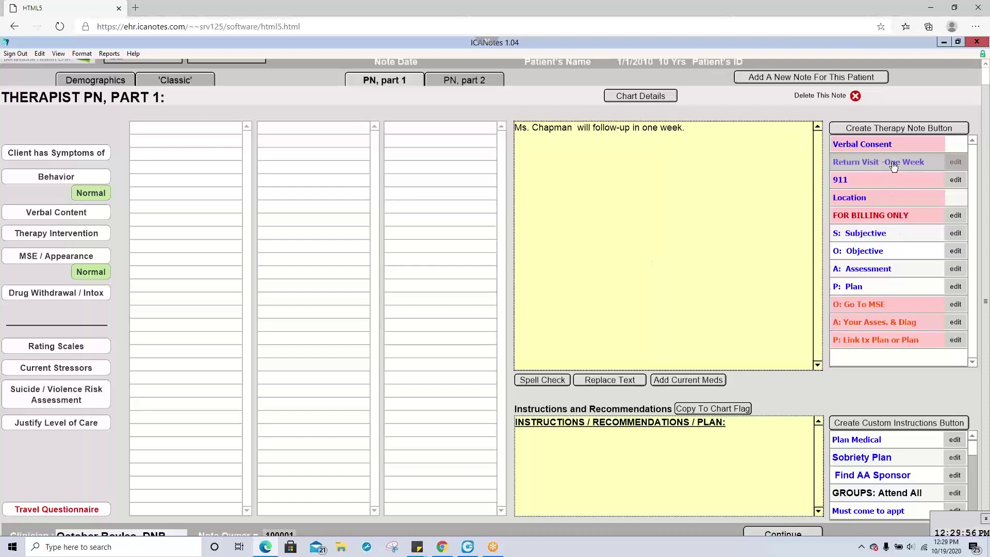
- Open the Return Visit -One Week button for editing and look at its second and third phrase variations
click(954, 162)
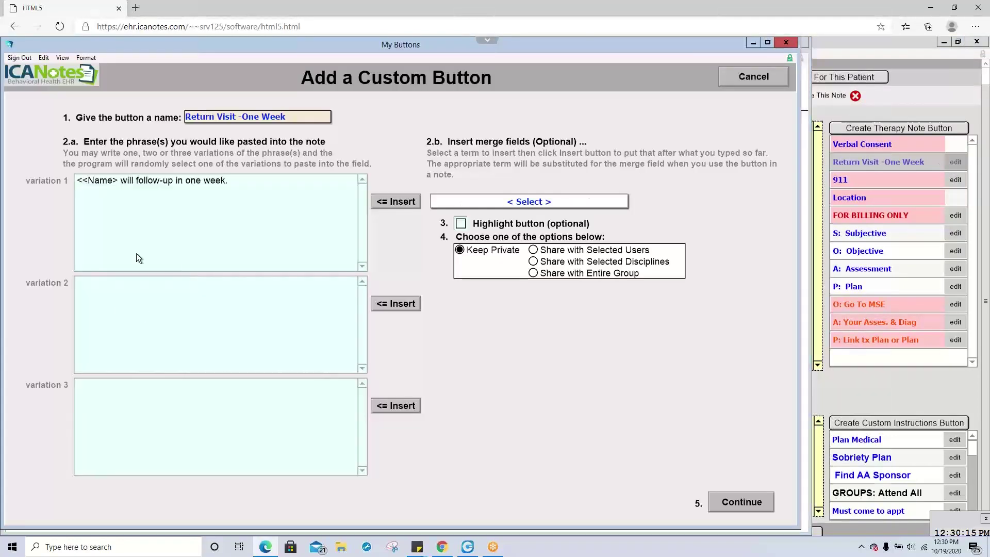
click(118, 313)
click(117, 433)
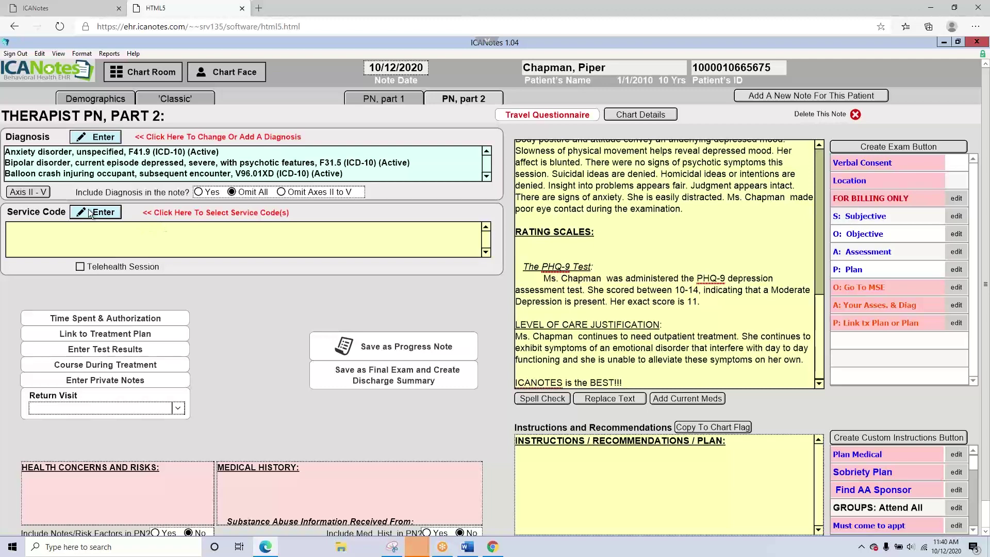
- Link the note to the Depression treatment plan's Depressed Mood problem, including only the Self-report Scale of Depression therapist intervention
click(142, 338)
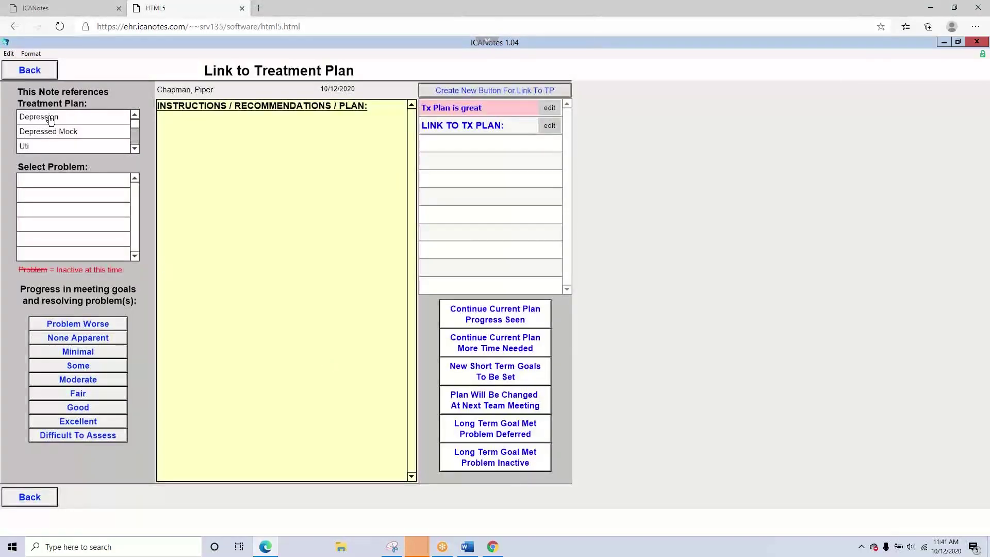
click(49, 117)
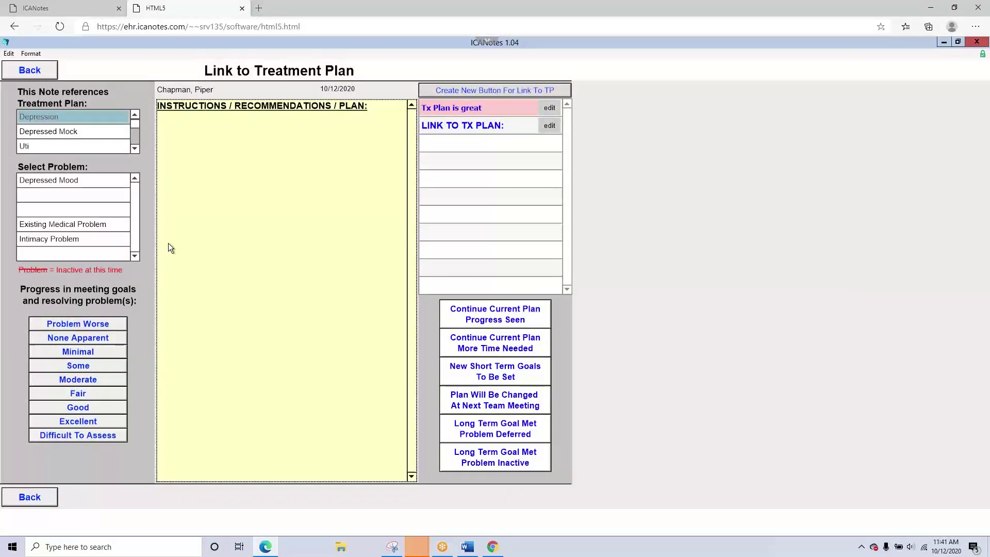
click(63, 180)
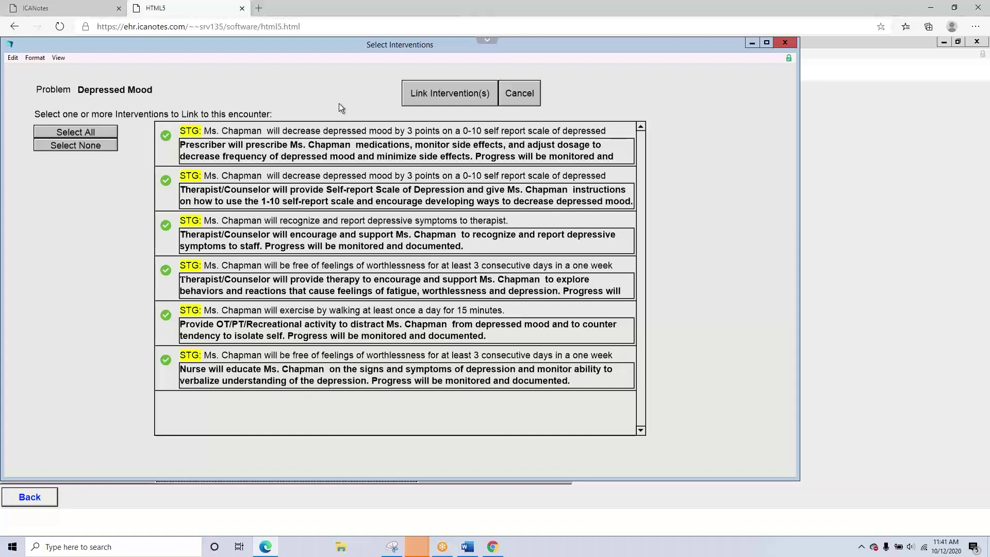
click(102, 146)
click(189, 209)
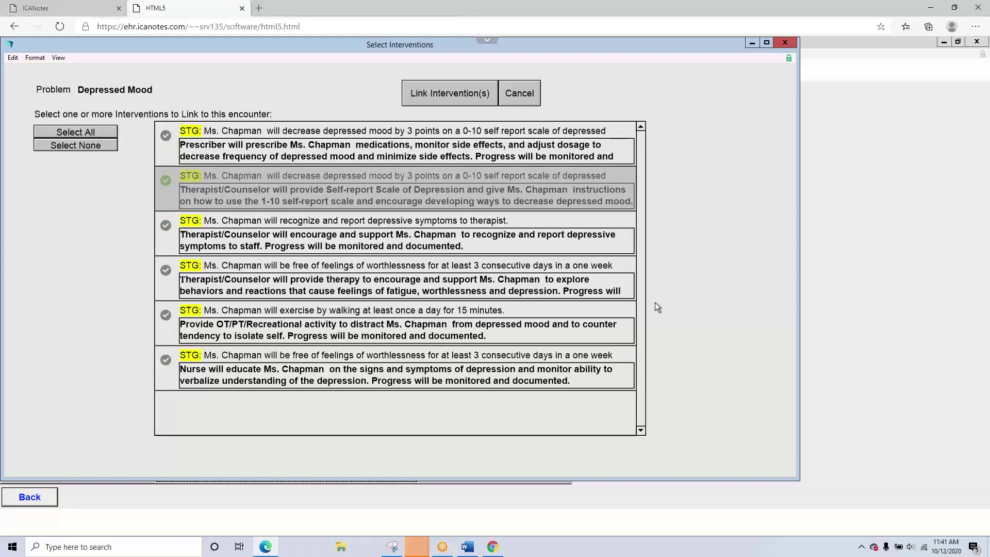
click(462, 93)
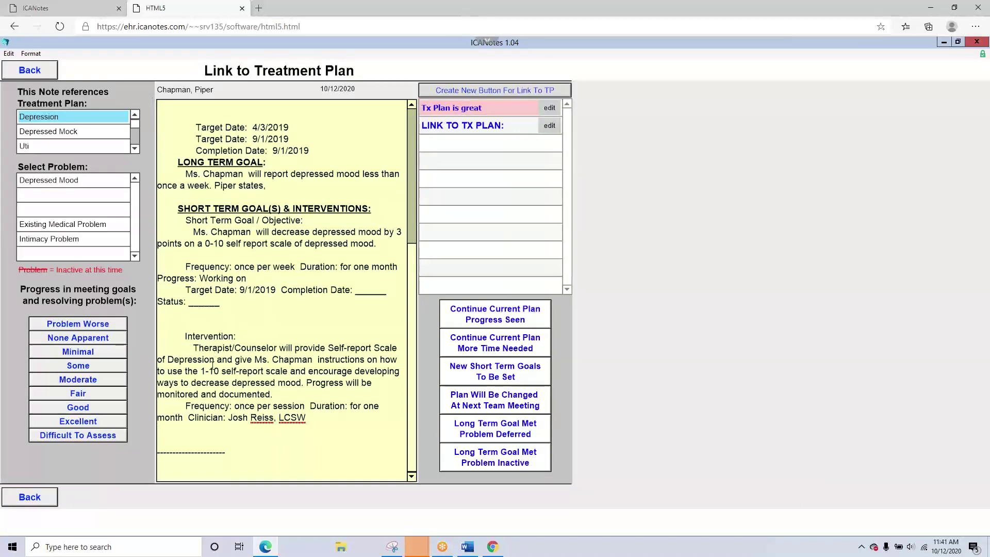
- Record the progress in meeting goals as Good and add Continue Current Plan Progress Seen to the treatment plan text
click(66, 409)
click(530, 313)
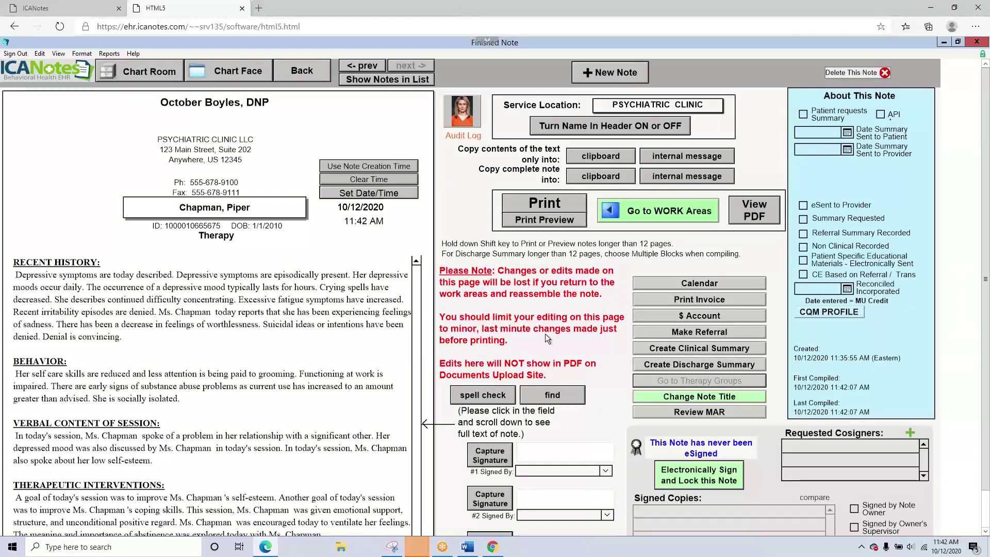
- Start adding a requested cosigner to the finished therapy note
scroll(669, 366, down, 1)
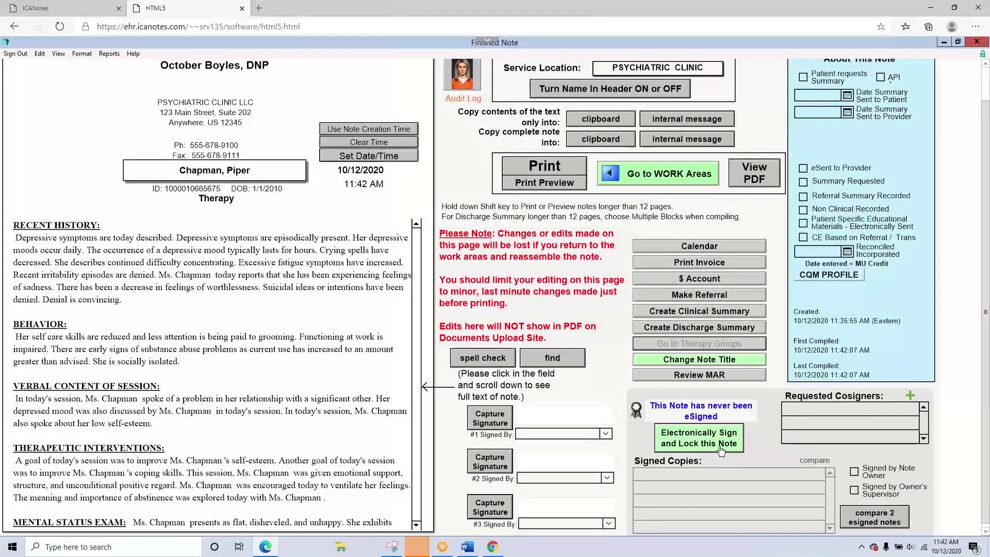
click(903, 396)
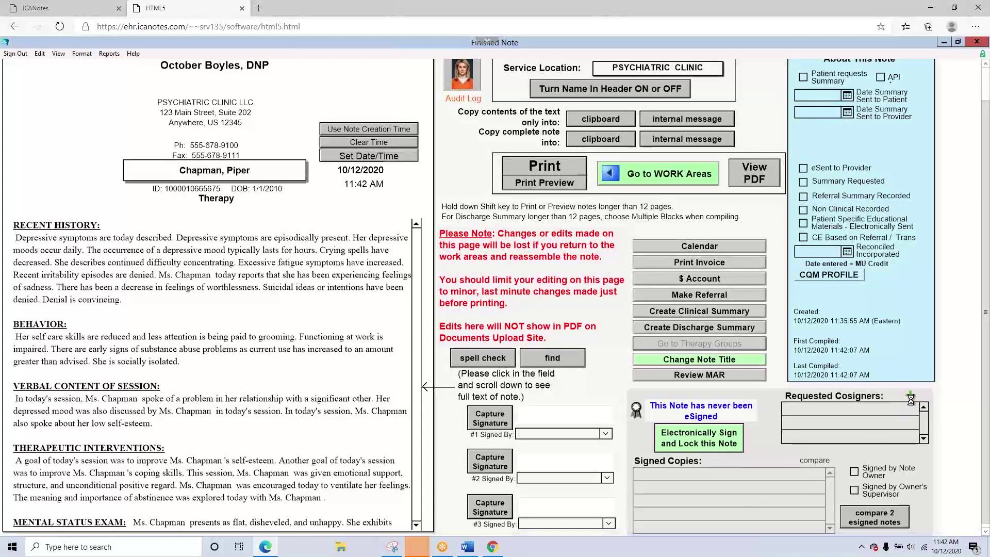